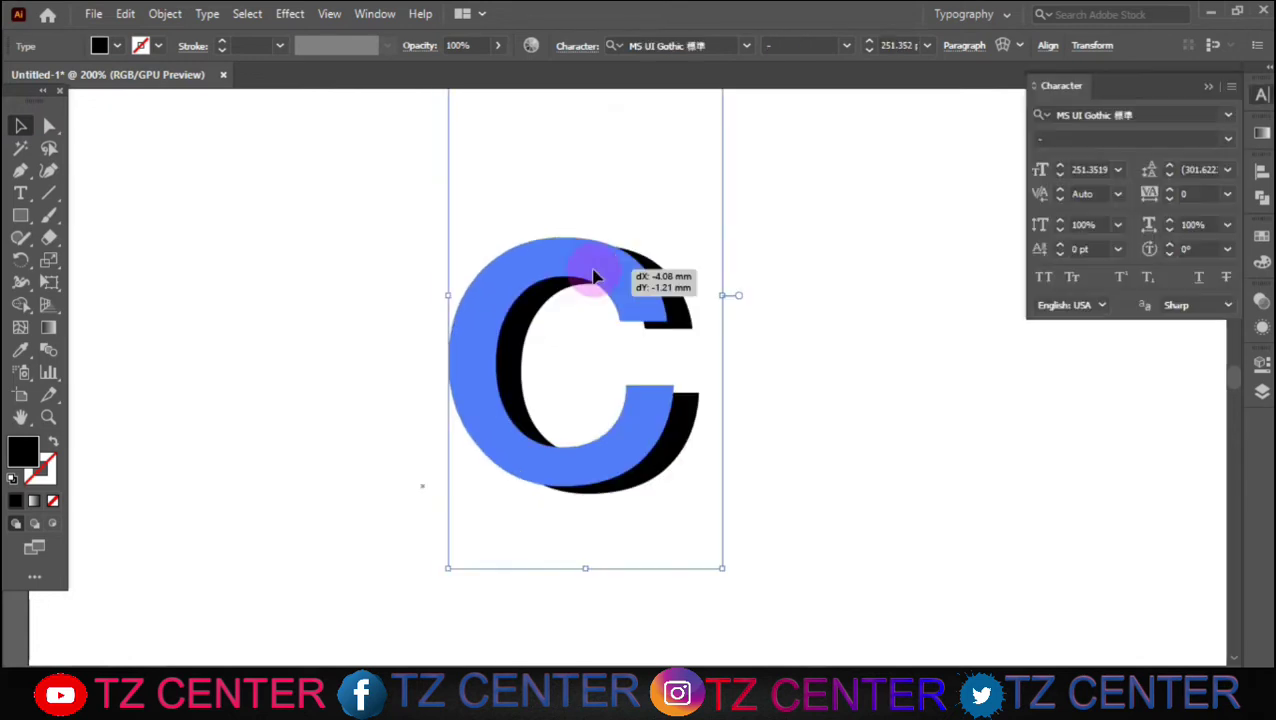
# Step: Convert the large letter C from live text to outlines
pyautogui.click(797, 271)
pyautogui.rightClick(518, 273)
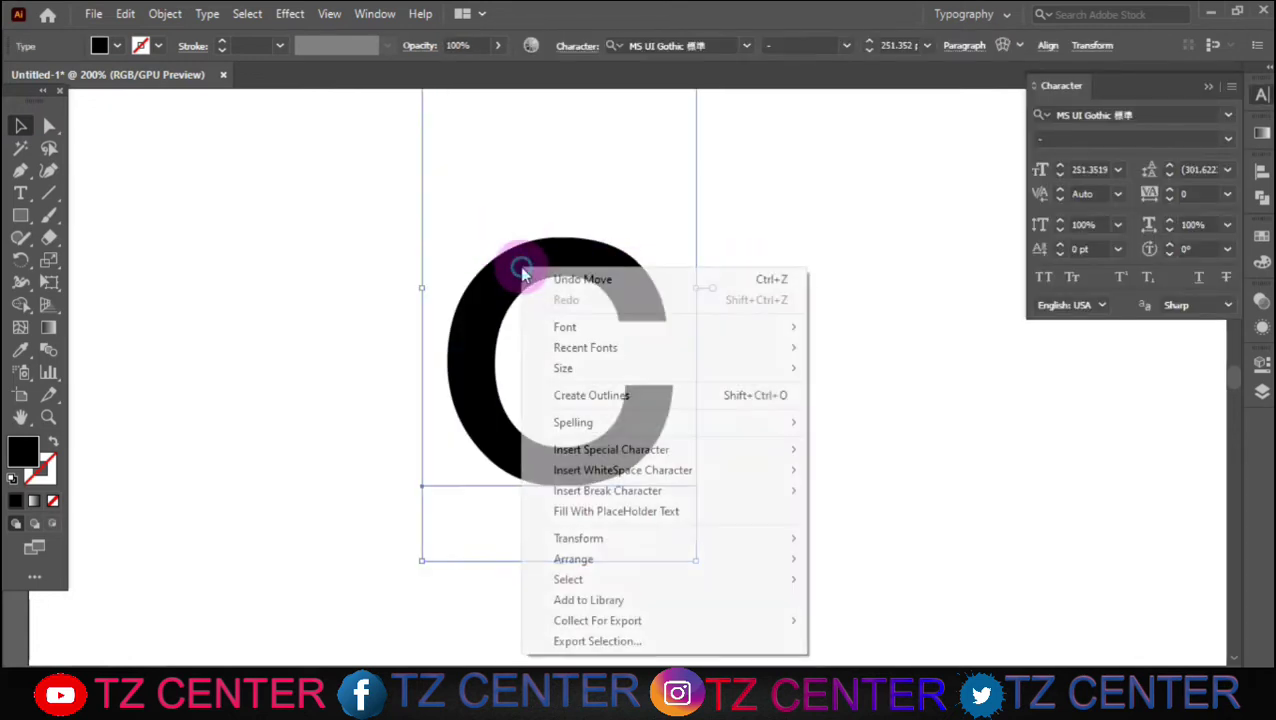
pyautogui.click(612, 395)
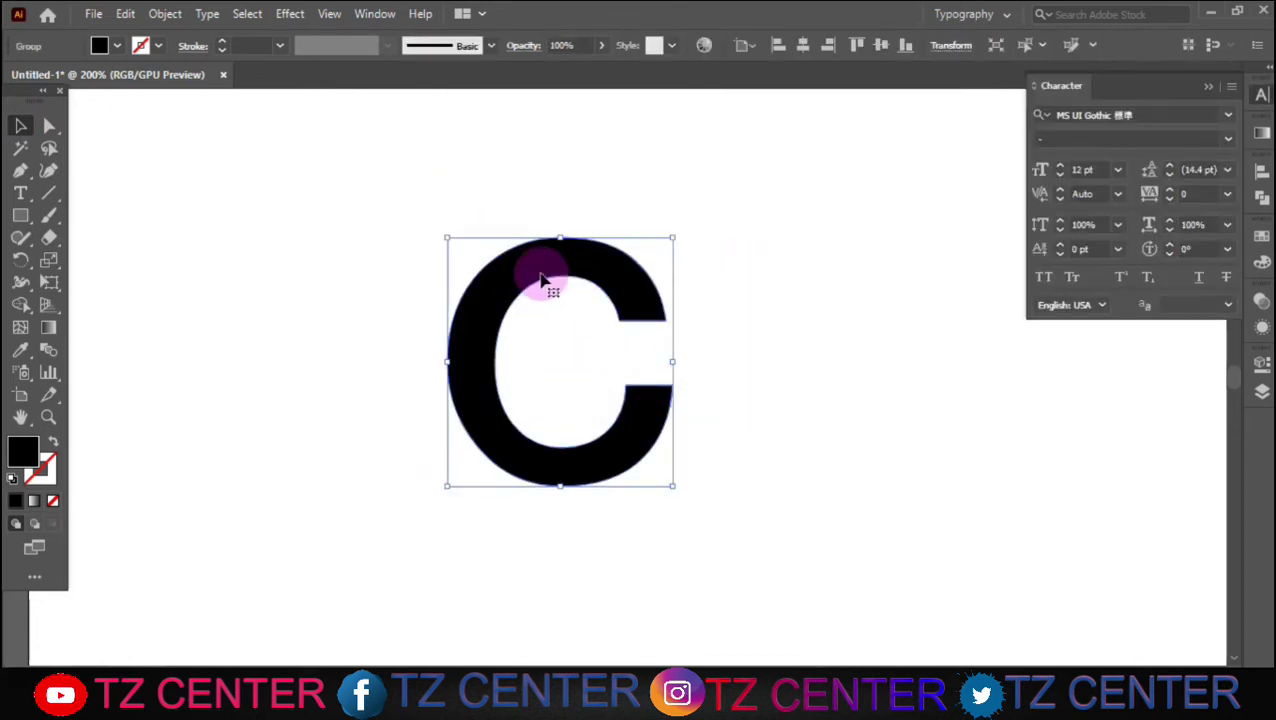
# Step: Give the outlined C a cyan stroke and remove its fill
pyautogui.click(158, 45)
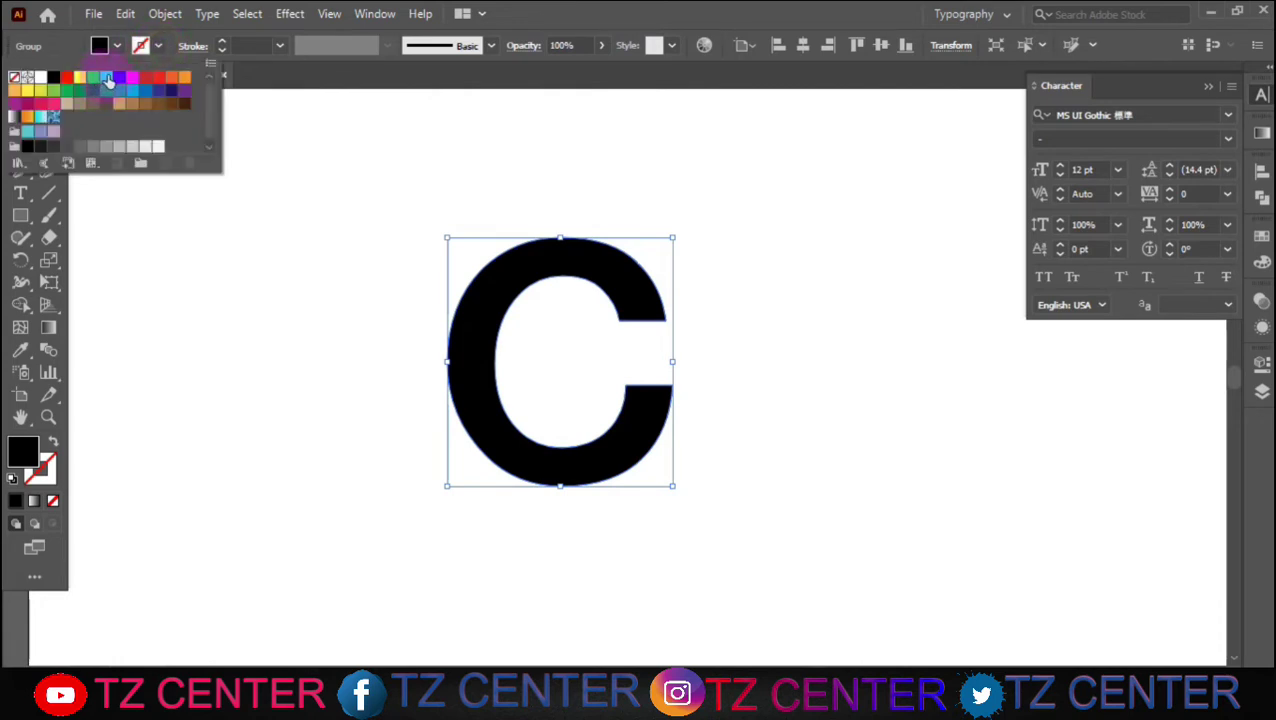
pyautogui.click(109, 80)
pyautogui.click(110, 45)
pyautogui.click(110, 45)
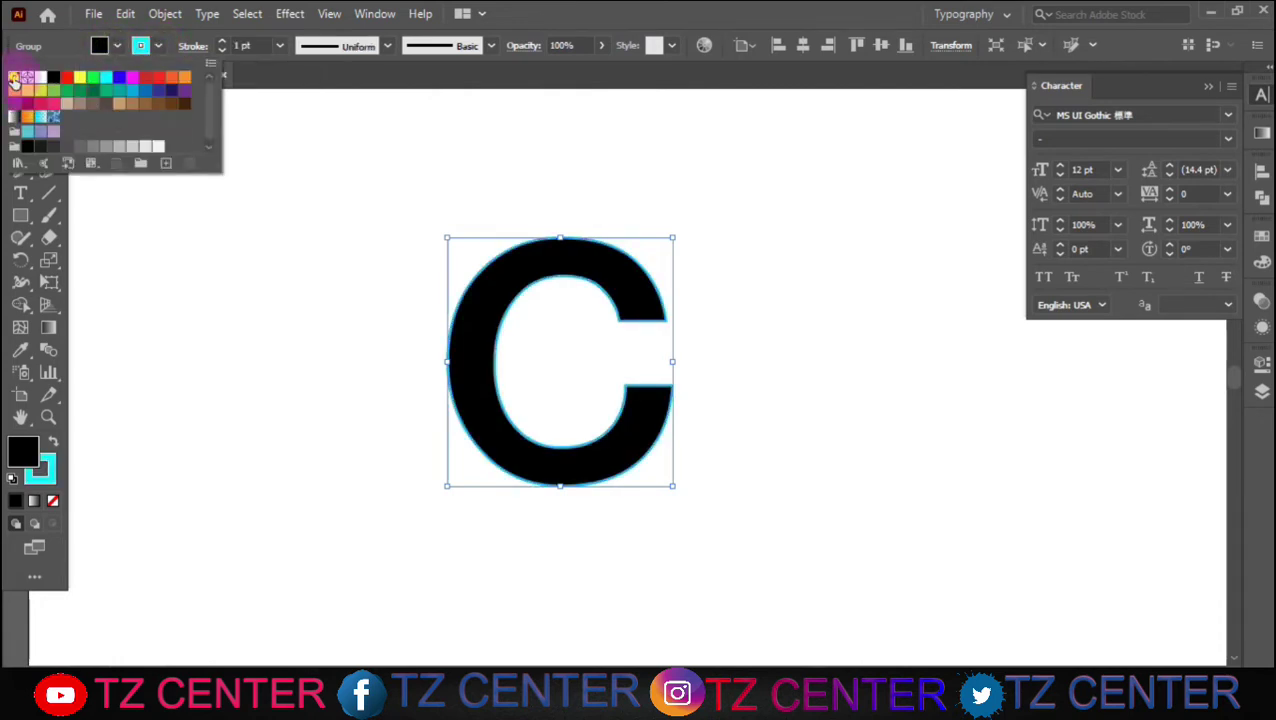
pyautogui.click(13, 78)
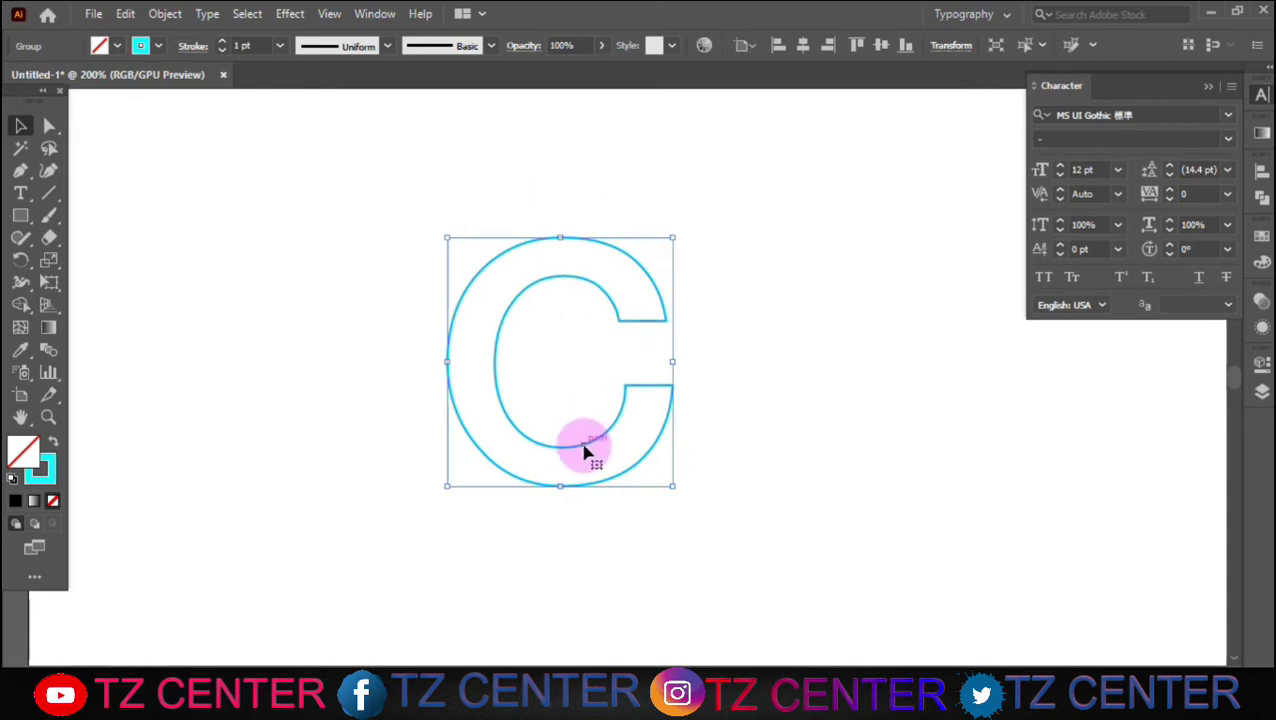
# Step: Duplicate the C horizontally so the copy overlaps the original on its right side, and select both letters
pyautogui.moveTo(586, 452); pyautogui.dragTo(632, 450)
pyautogui.click(823, 444)
pyautogui.moveTo(567, 424); pyautogui.dragTo(569, 355)
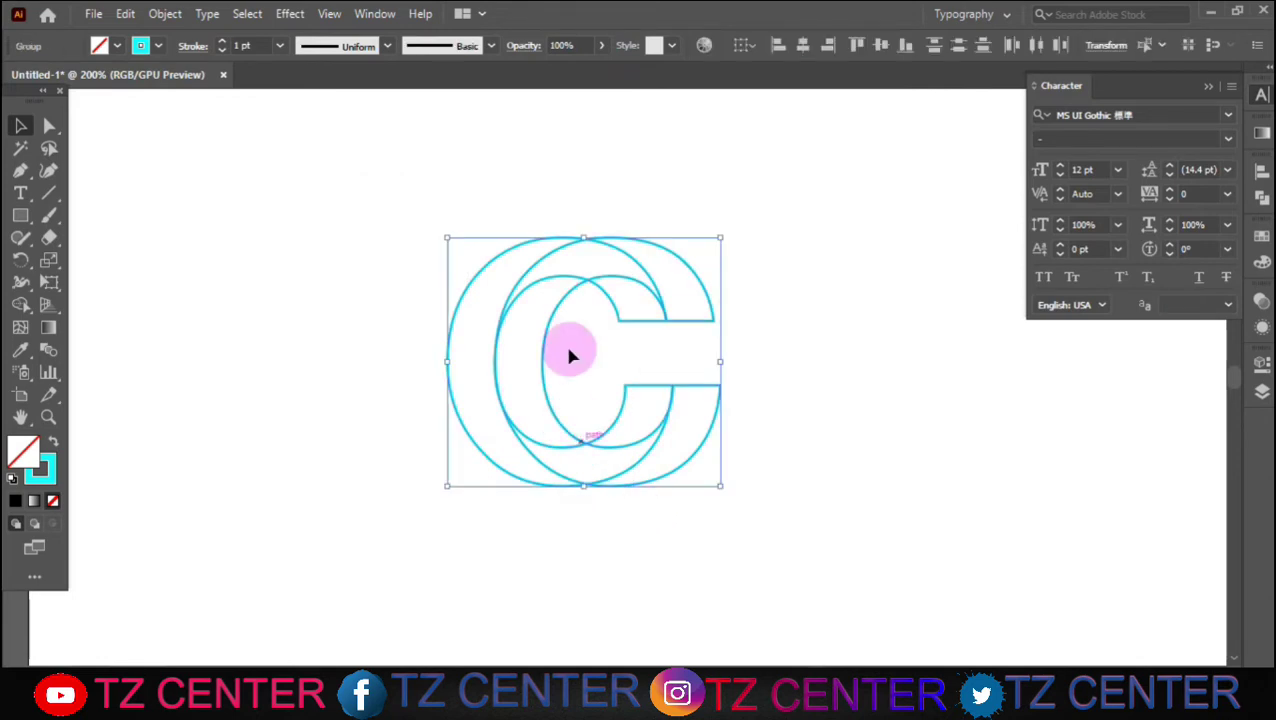
# Step: Use the Shape Builder tool to merge the overlapping regions of the two Cs into interlocking bands
pyautogui.click(21, 304)
pyautogui.moveTo(518, 252)
pyautogui.mouseDown()
pyautogui.moveTo(476, 325)
pyautogui.moveTo(482, 383)
pyautogui.moveTo(515, 447)
pyautogui.moveTo(550, 460)
pyautogui.moveTo(627, 433)
pyautogui.mouseUp()
pyautogui.moveTo(521, 354)
pyautogui.mouseDown()
pyautogui.moveTo(553, 268)
pyautogui.moveTo(631, 250)
pyautogui.moveTo(680, 281)
pyautogui.mouseUp()
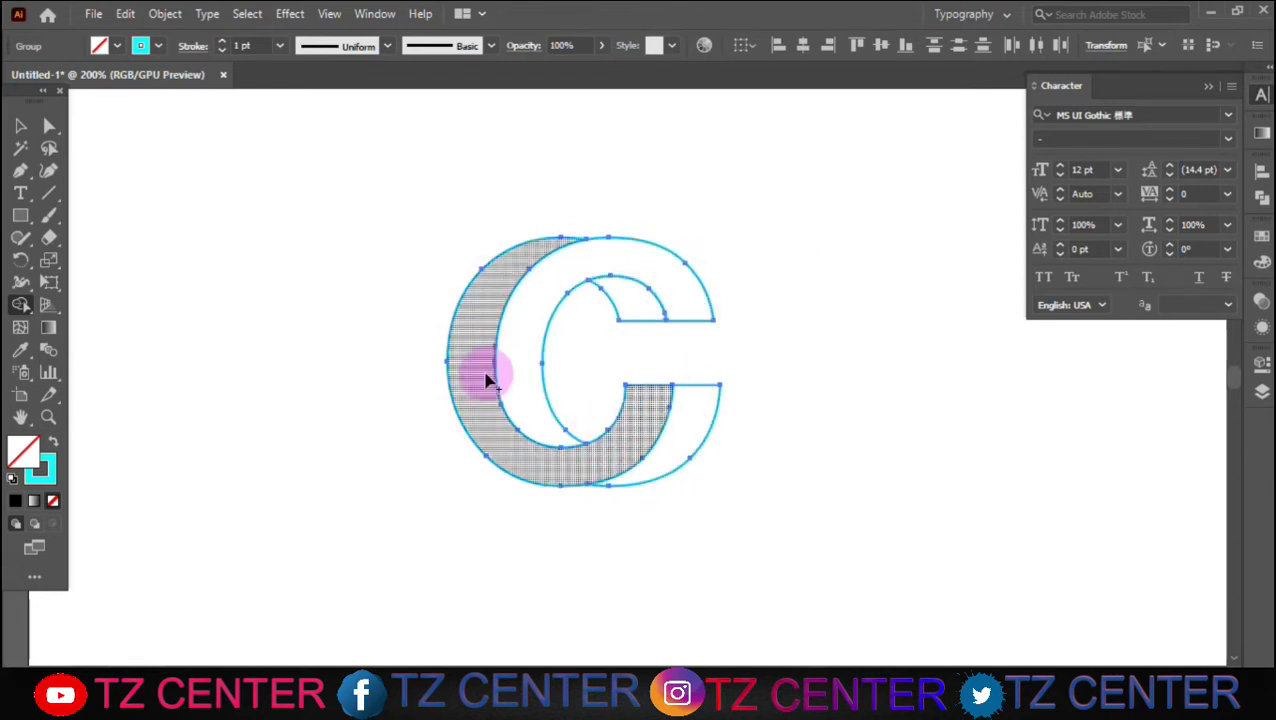
# Step: Fill all the C shapes with a linear gradient and set its white color stop to light green
pyautogui.click(1211, 92)
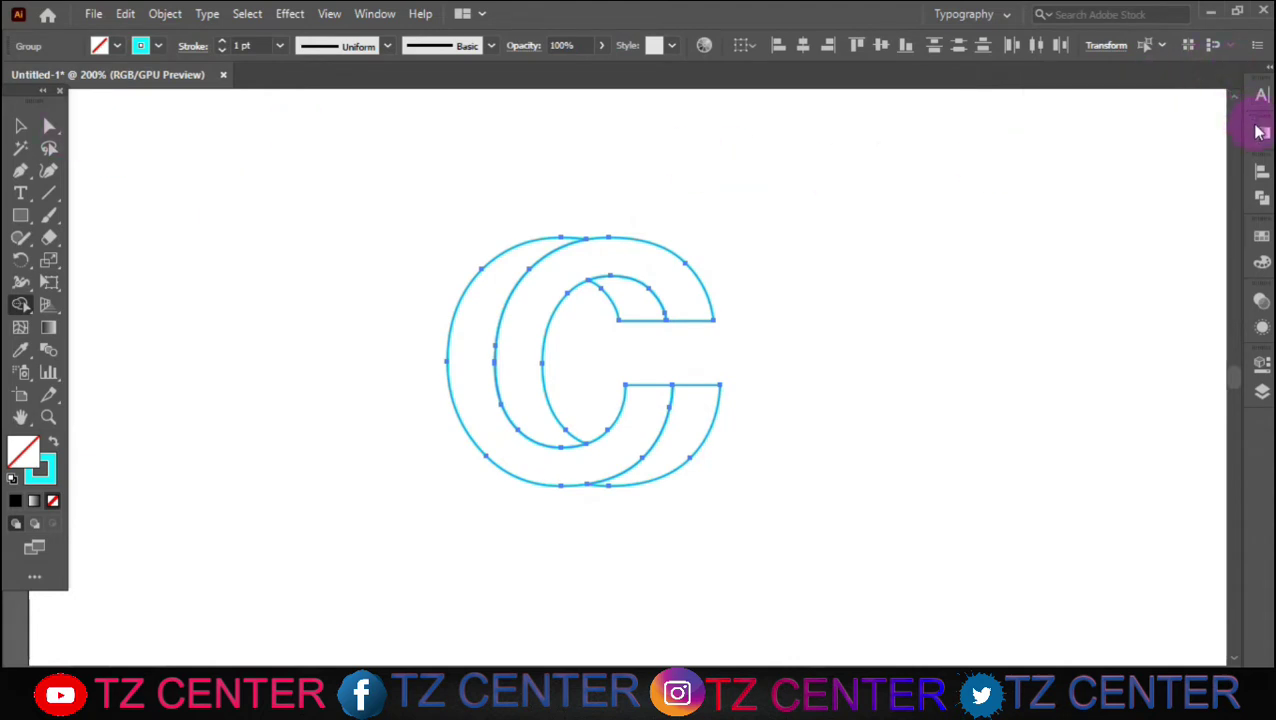
pyautogui.click(18, 125)
pyautogui.hotkey('ctrl', 'a')
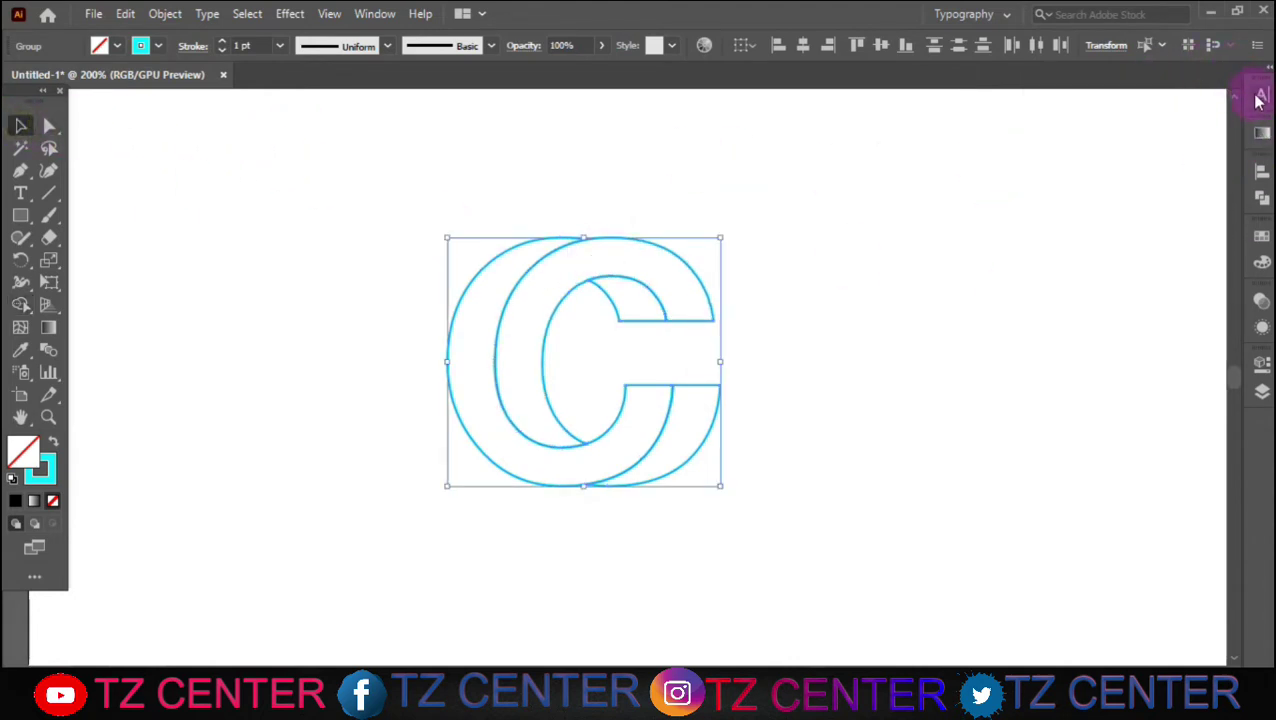
pyautogui.click(1261, 132)
pyautogui.click(1045, 161)
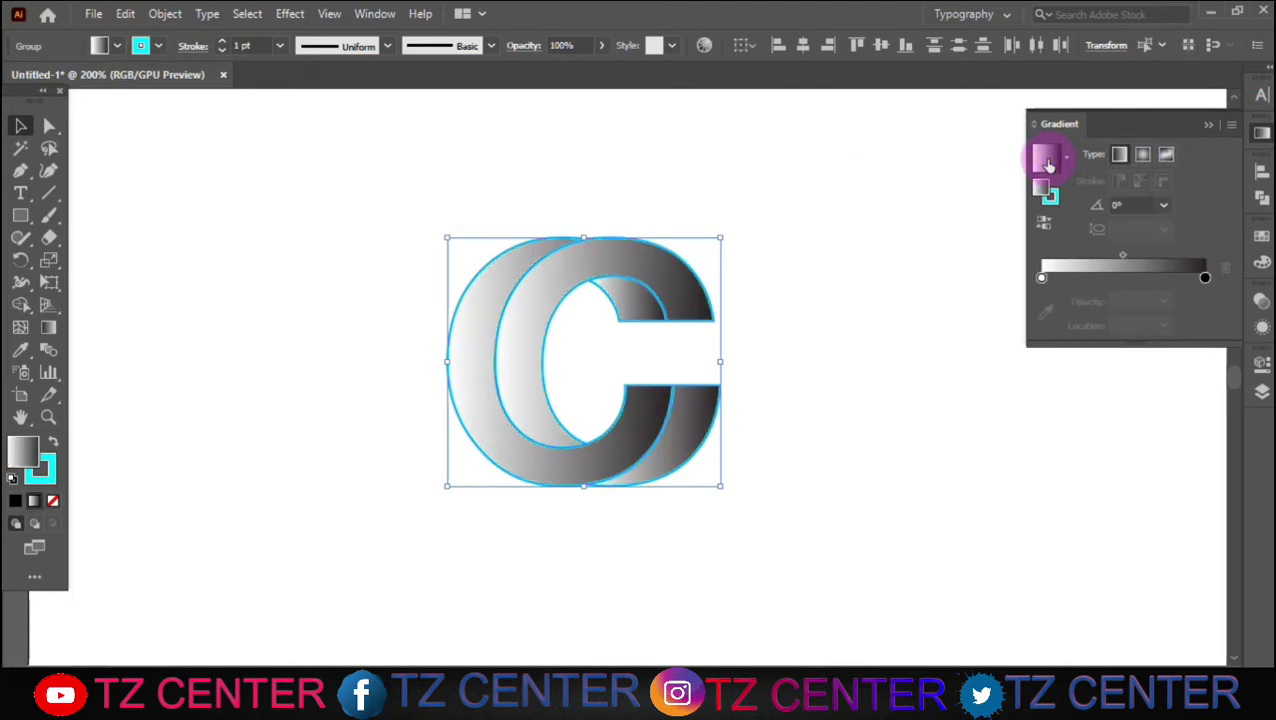
pyautogui.doubleClick(1041, 279)
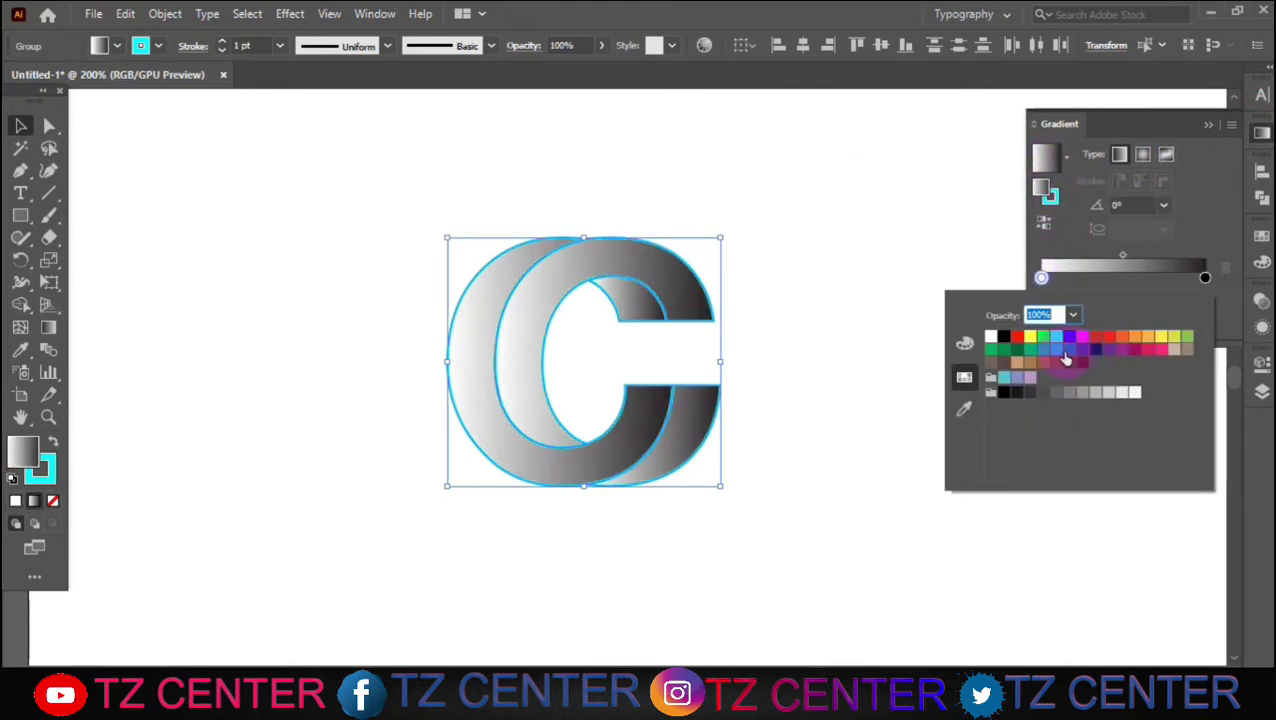
pyautogui.click(1187, 339)
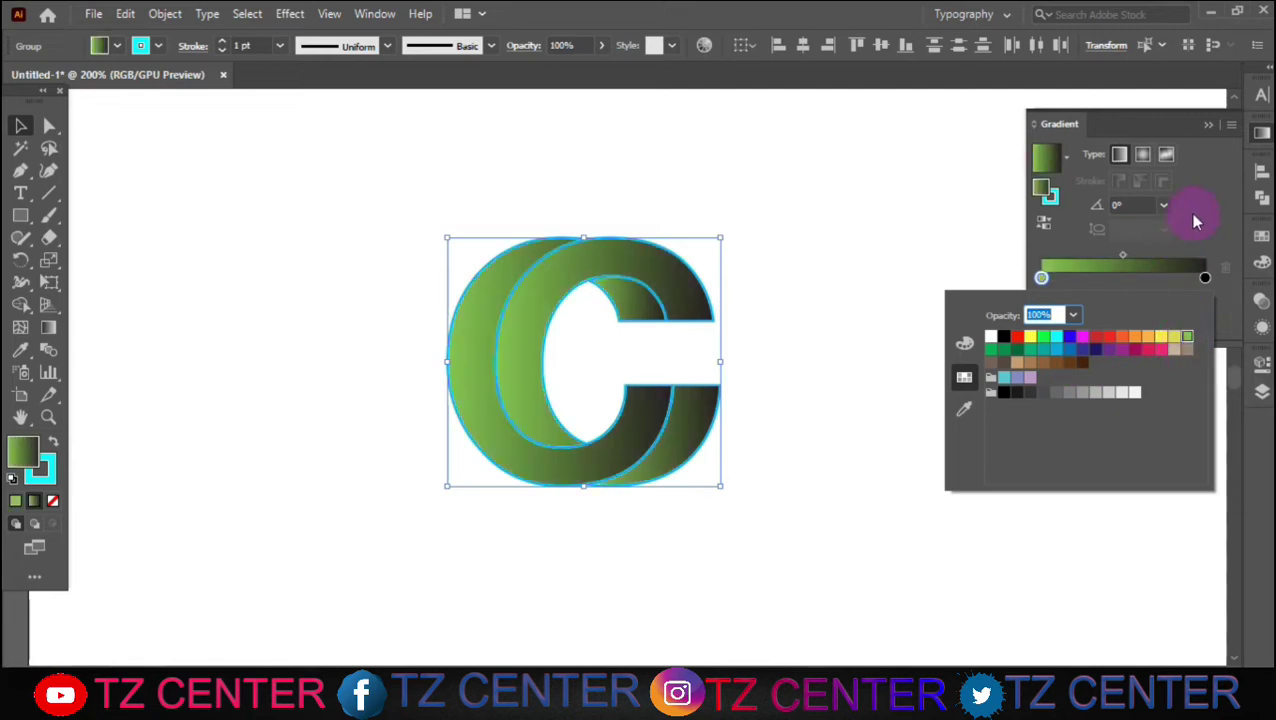
# Step: Move the gradient midpoint to about 36.6% and keep the linear type after trying the radial one
pyautogui.click(1123, 255)
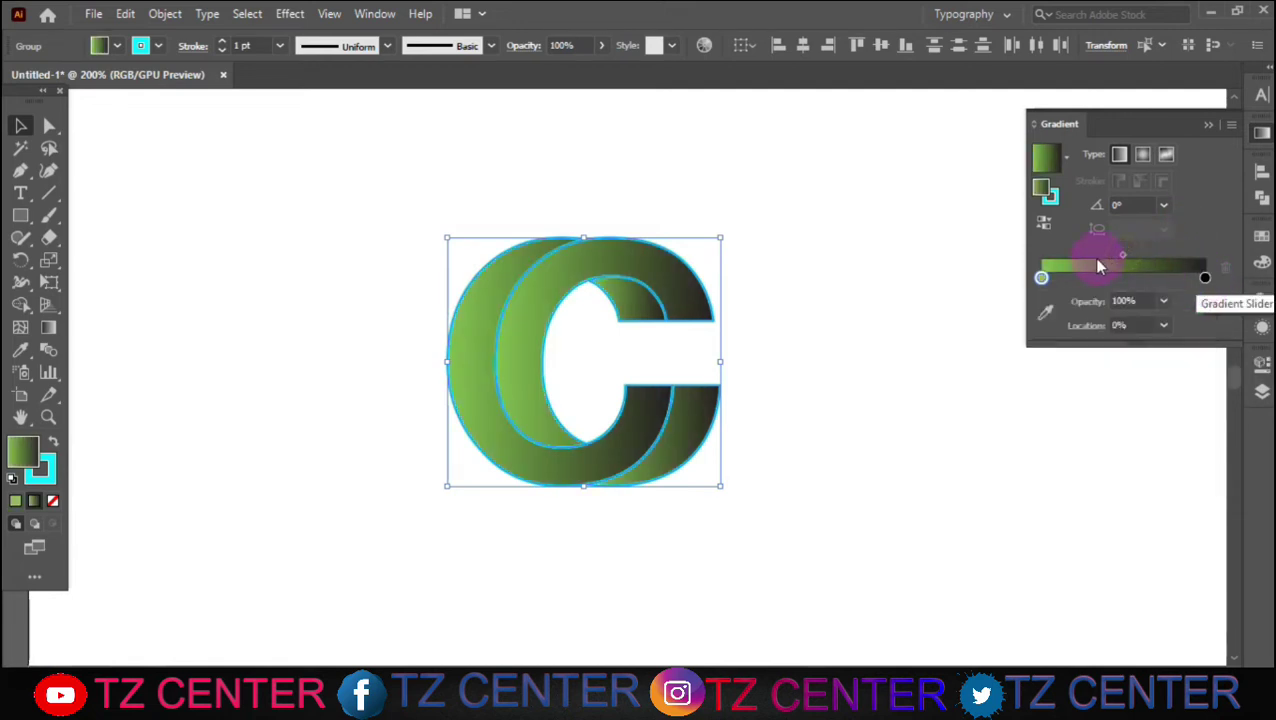
pyautogui.moveTo(1119, 255); pyautogui.dragTo(1101, 254)
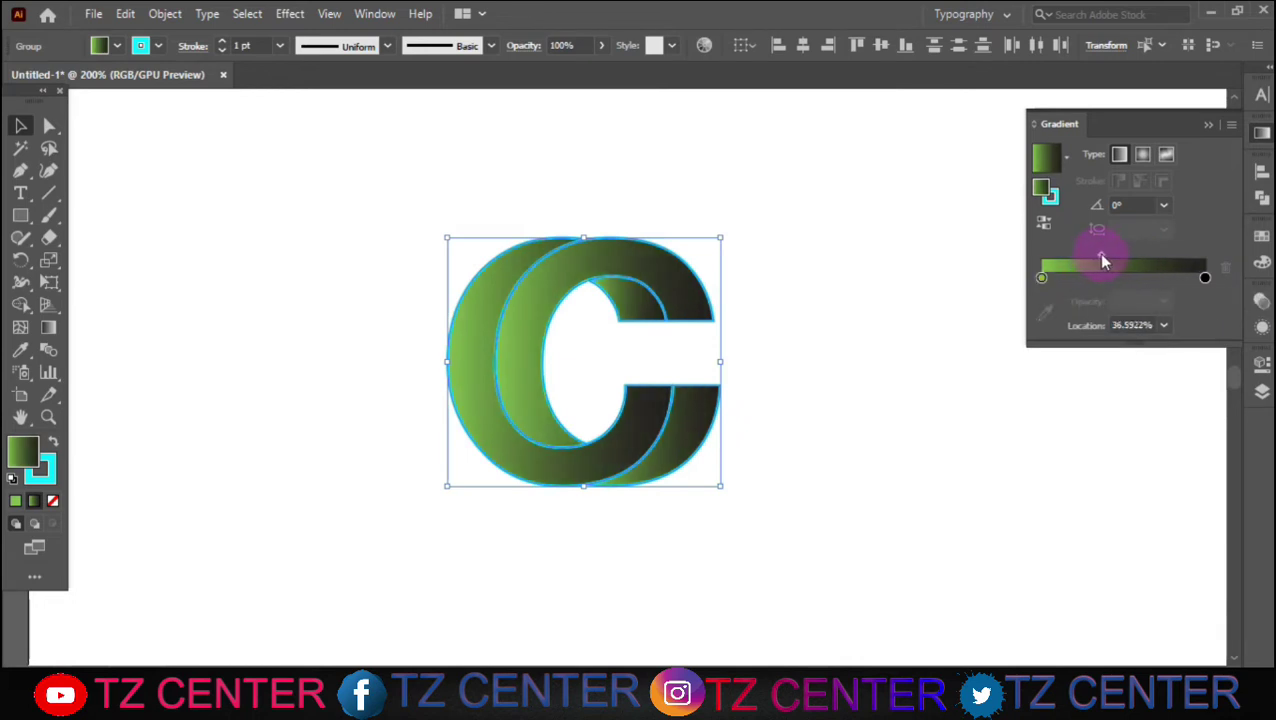
pyautogui.click(1142, 156)
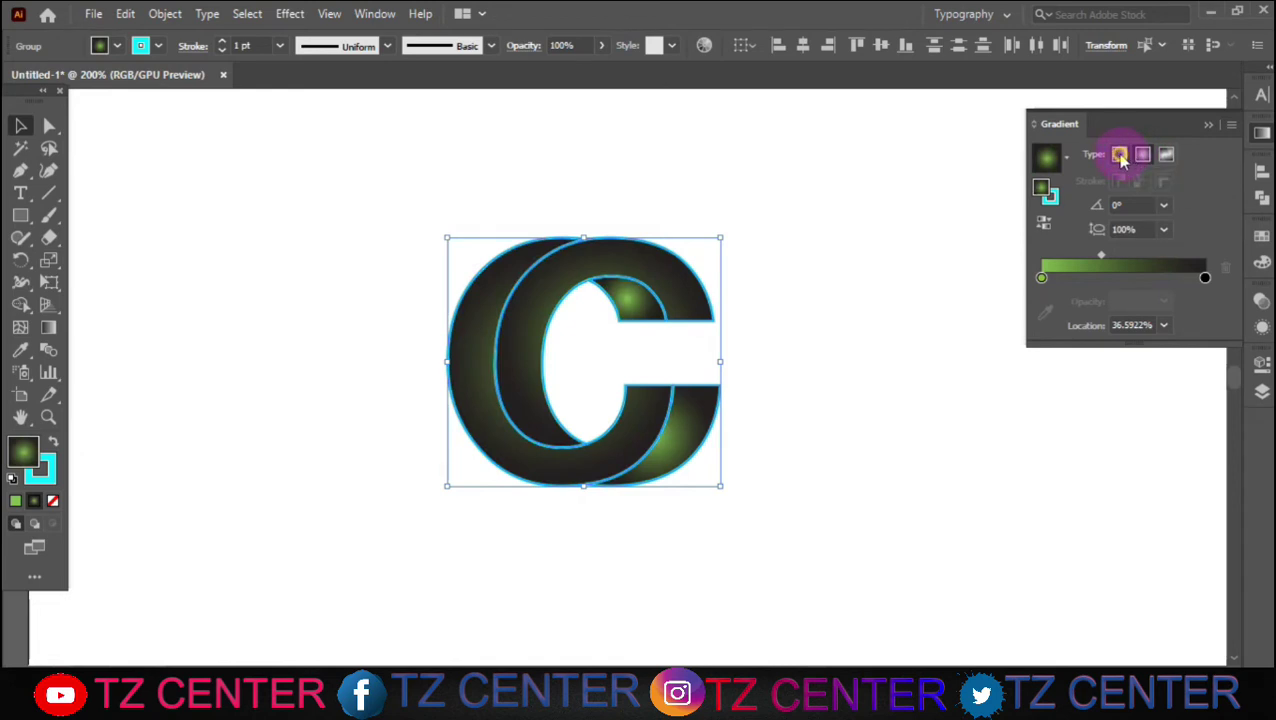
pyautogui.click(1120, 155)
pyautogui.click(1222, 112)
pyautogui.click(903, 205)
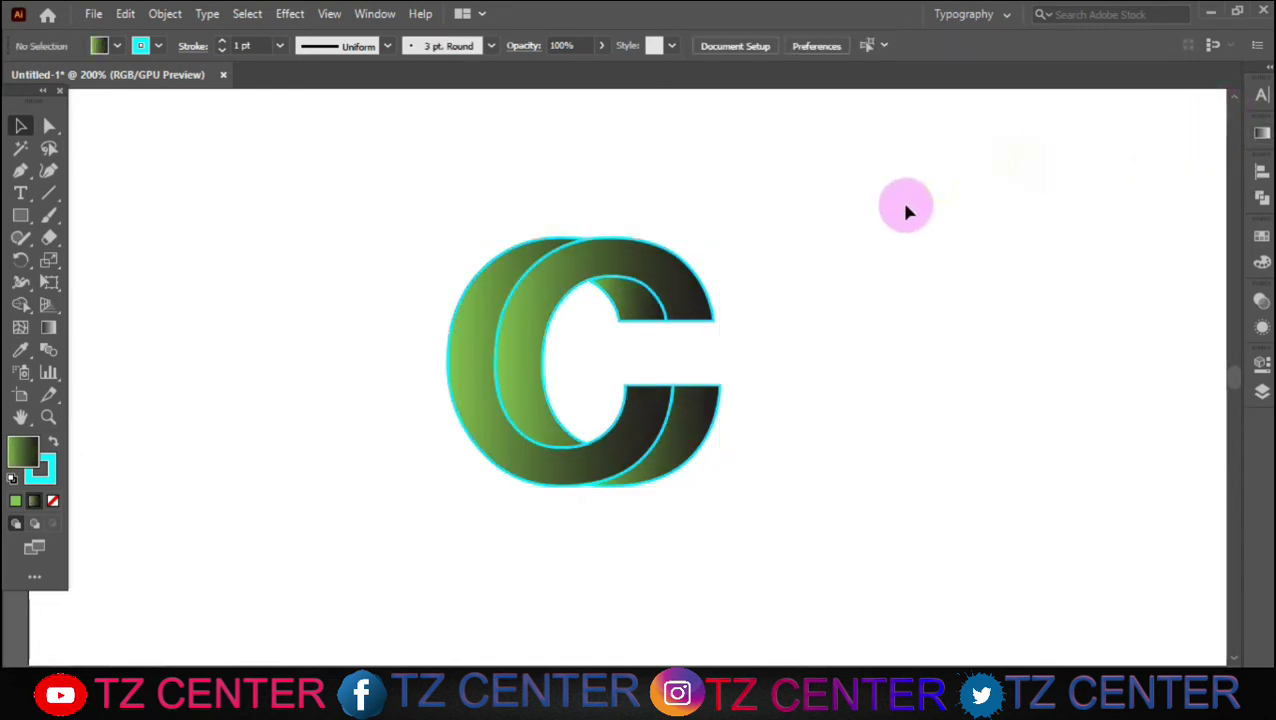
# Step: Select the whole C artwork and remove its cyan stroke
pyautogui.click(155, 48)
pyautogui.click(328, 199)
pyautogui.moveTo(484, 219); pyautogui.dragTo(790, 524)
pyautogui.click(157, 47)
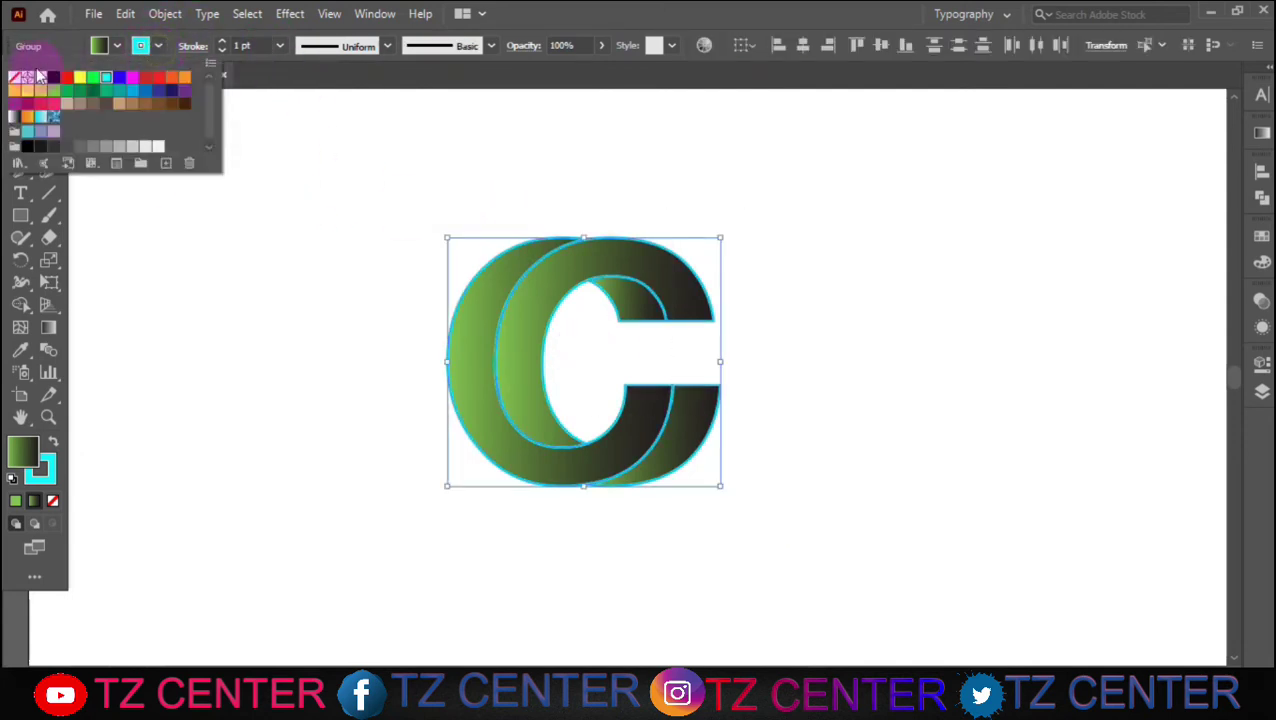
pyautogui.click(12, 80)
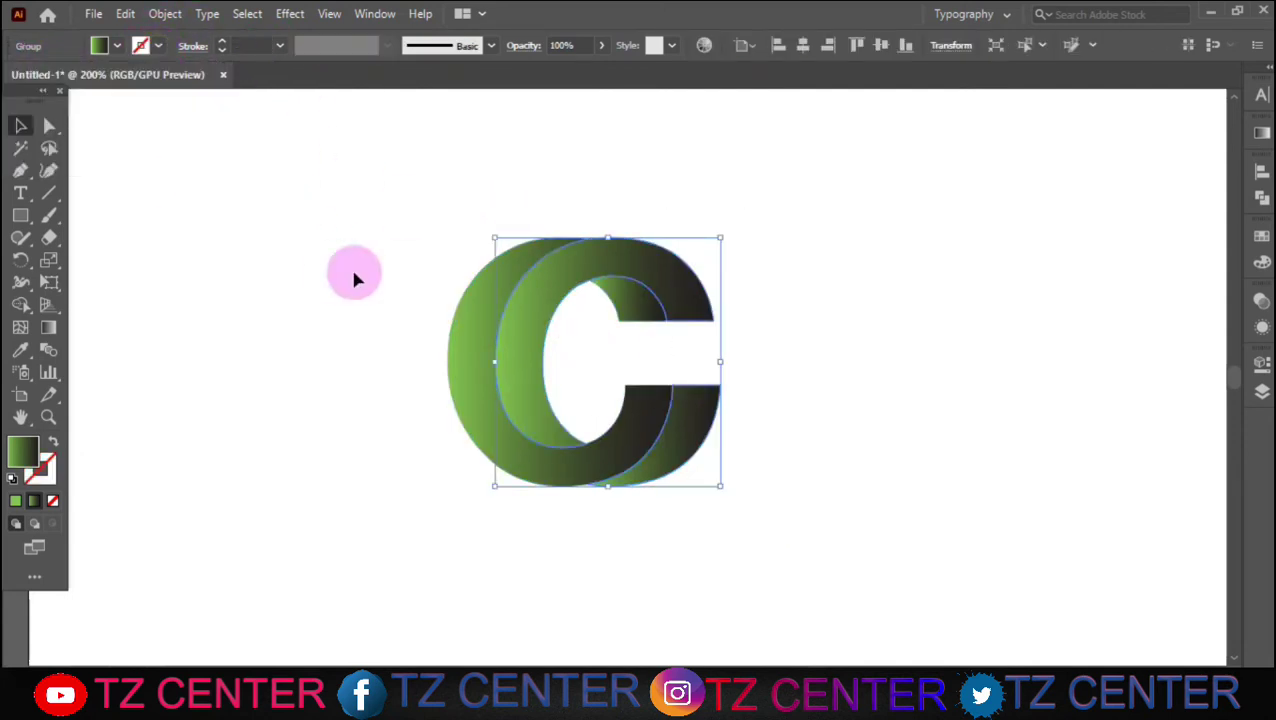
# Step: Shift the gradient midpoint of the C's lower-right crescent piece toward the black stop, to about halfway
pyautogui.click(51, 169)
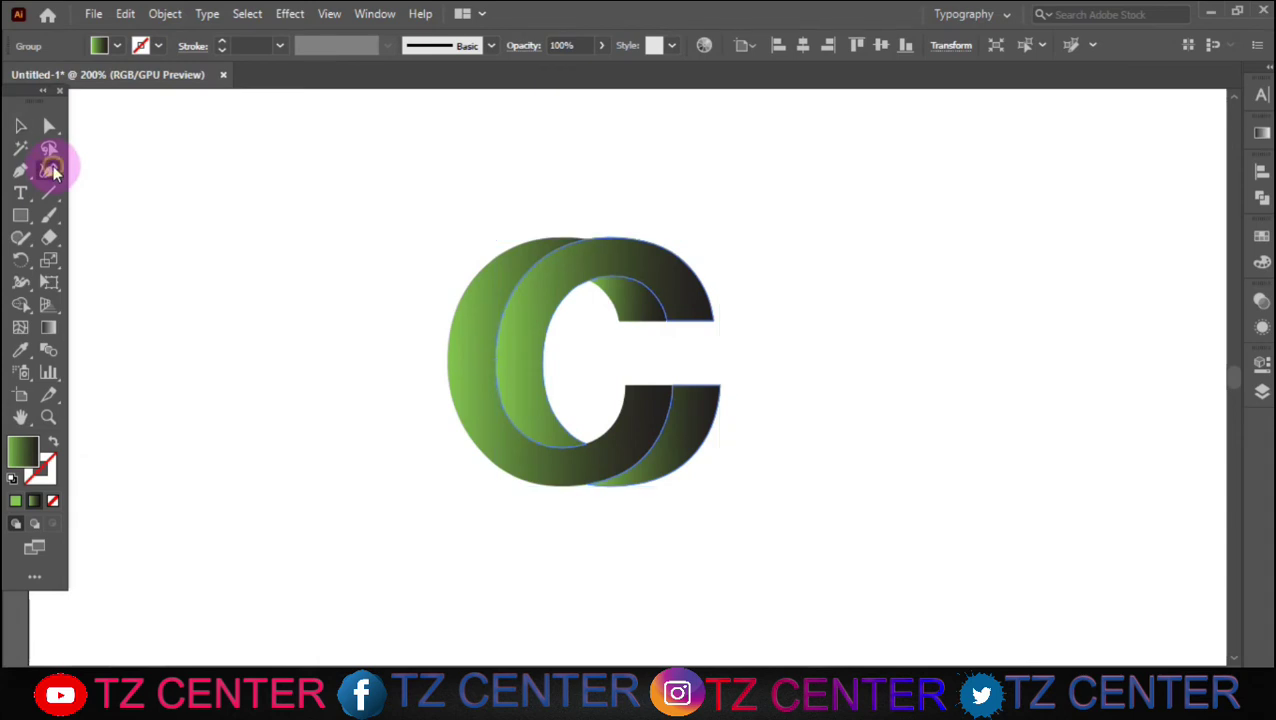
pyautogui.click(722, 392)
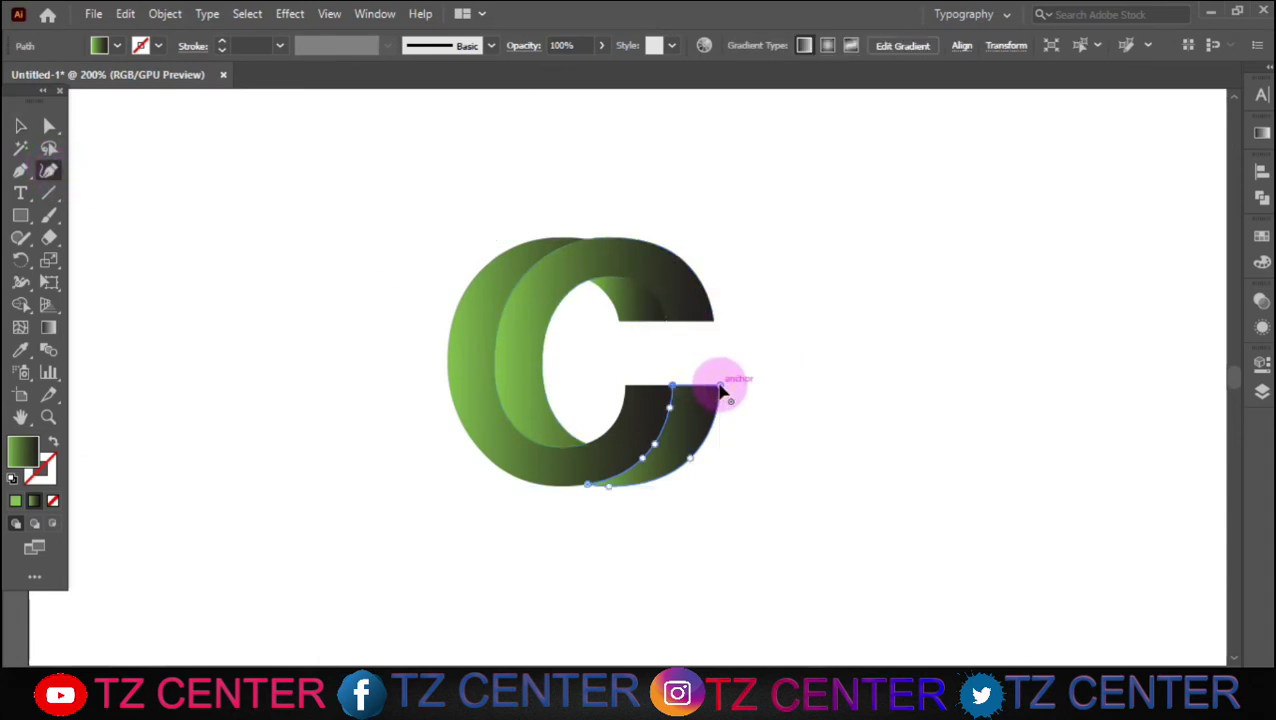
pyautogui.click(48, 327)
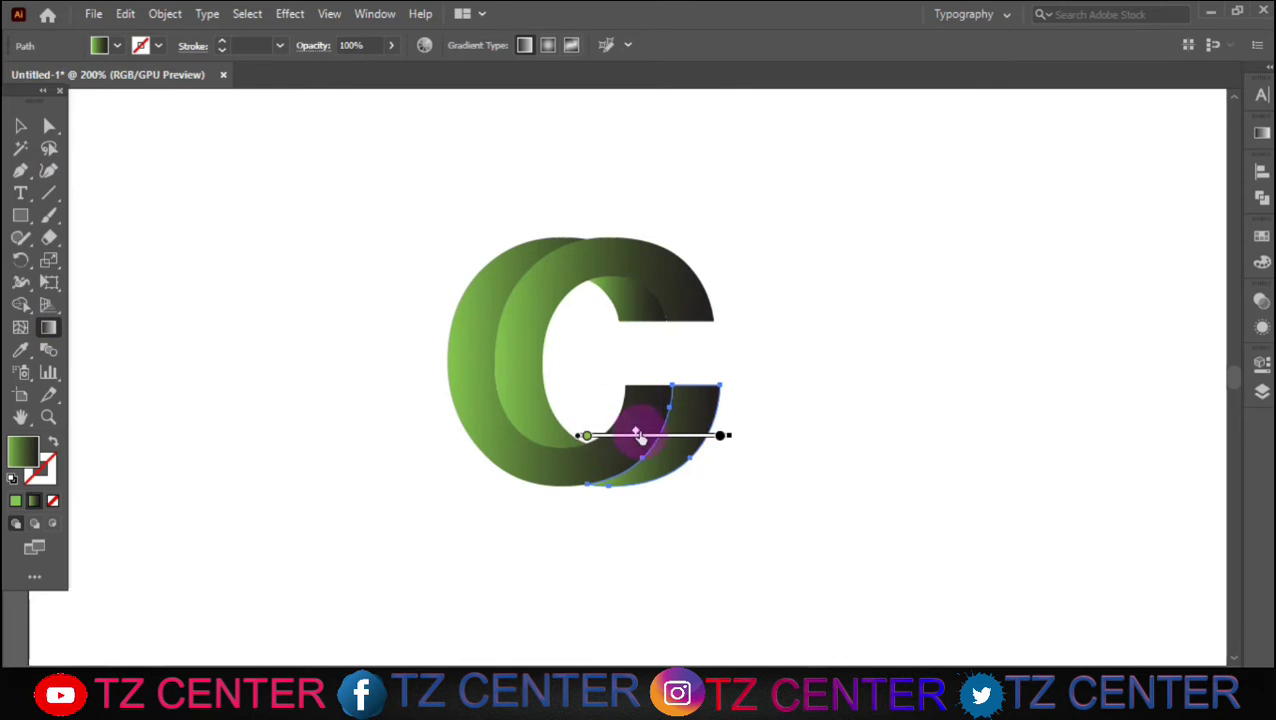
pyautogui.moveTo(635, 431); pyautogui.dragTo(641, 431)
pyautogui.moveTo(639, 433); pyautogui.dragTo(655, 437)
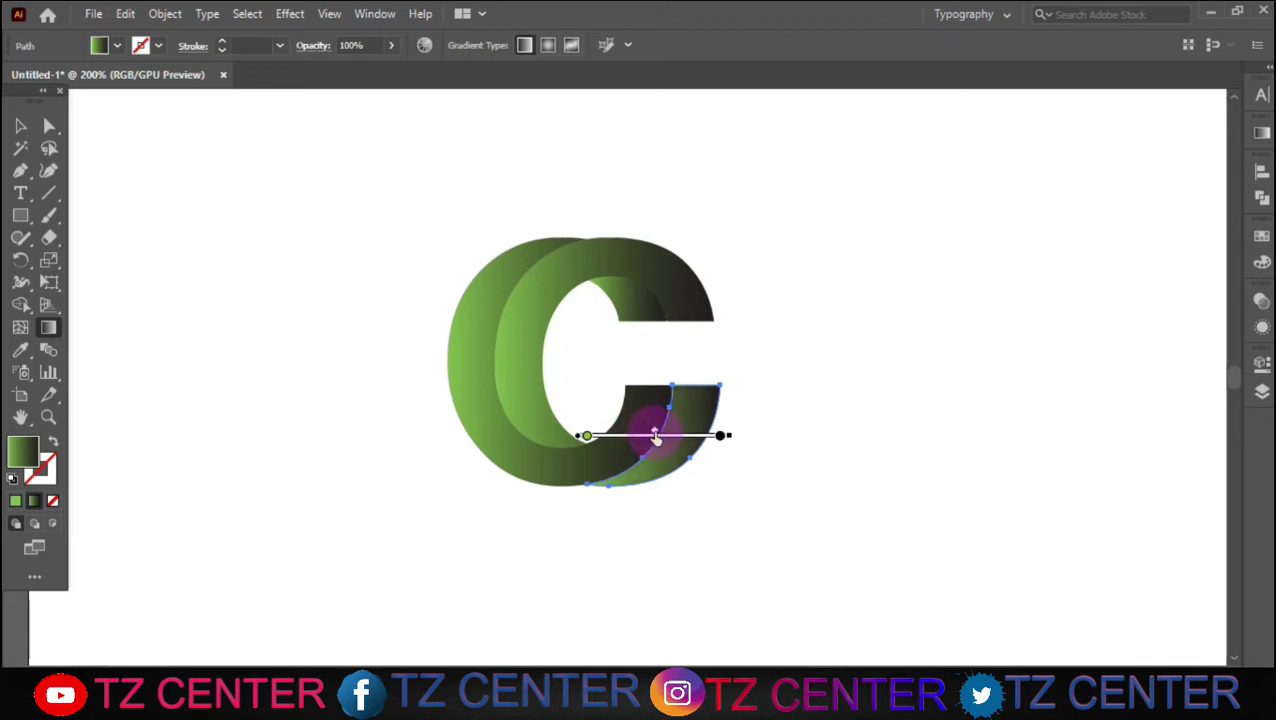
# Step: Move the green gradient stop of the C's small upper inner piece slightly toward the black stop
pyautogui.click(17, 128)
pyautogui.click(48, 170)
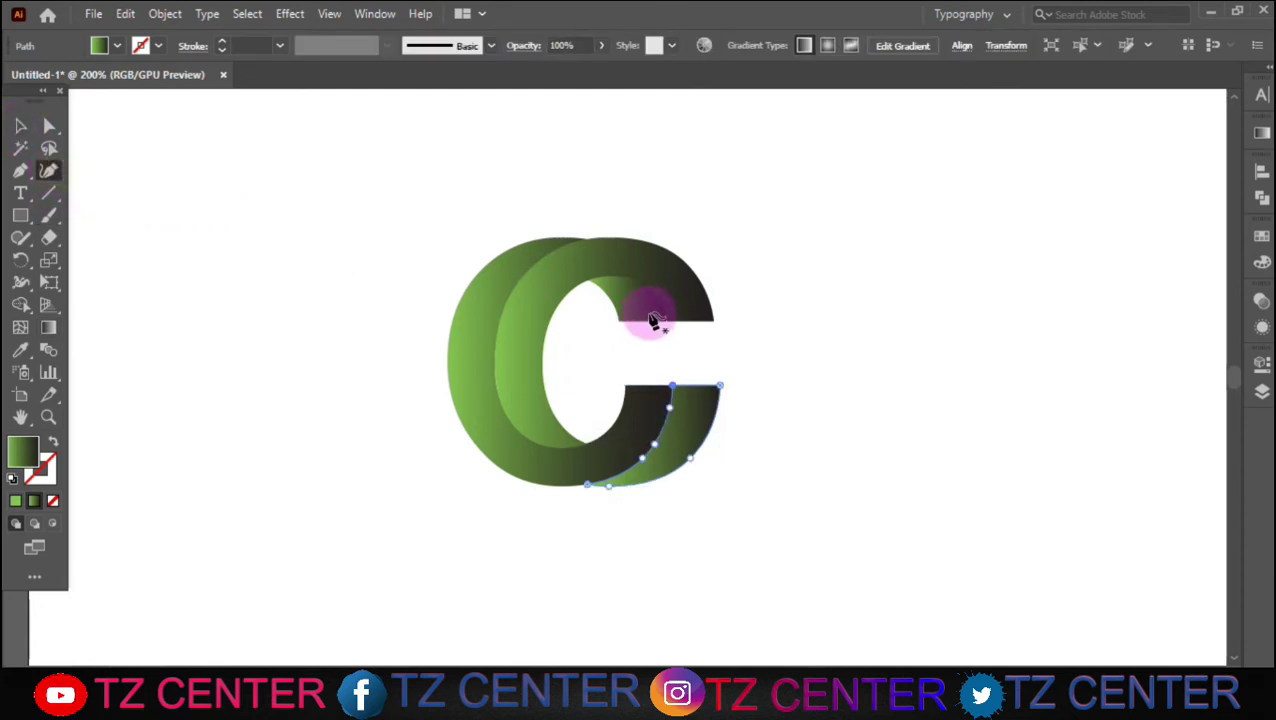
pyautogui.click(665, 318)
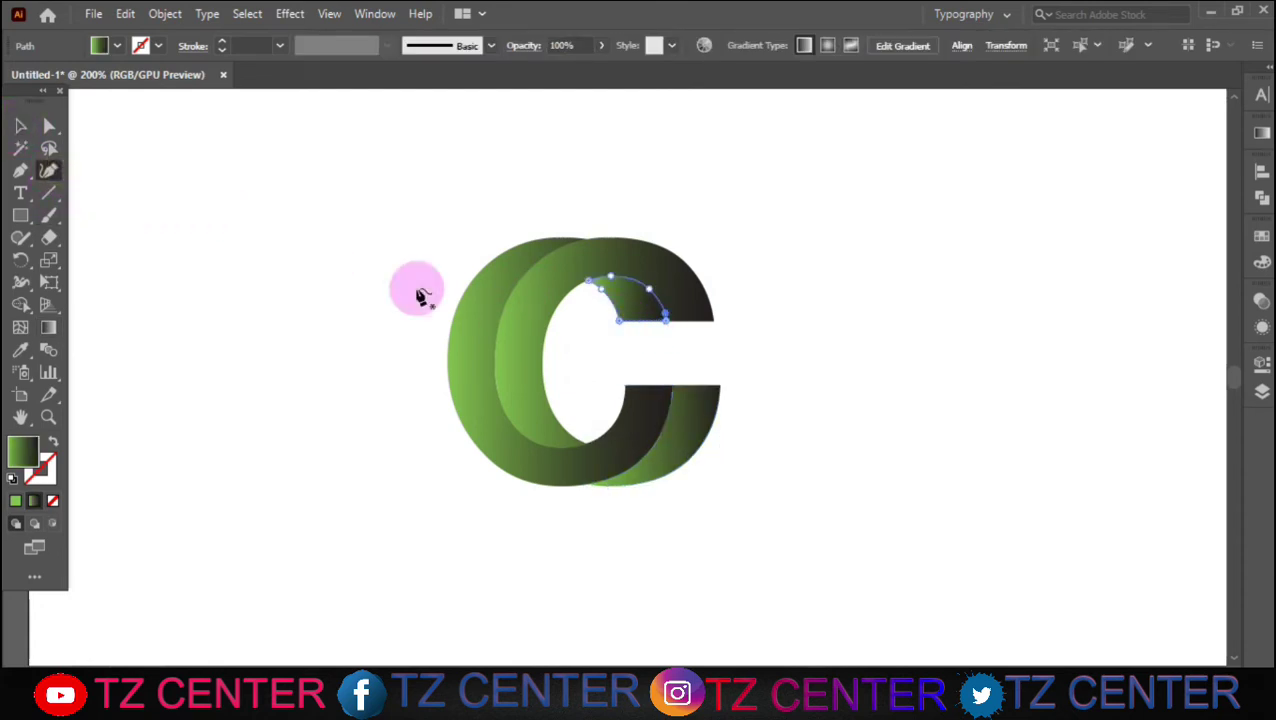
pyautogui.click(48, 327)
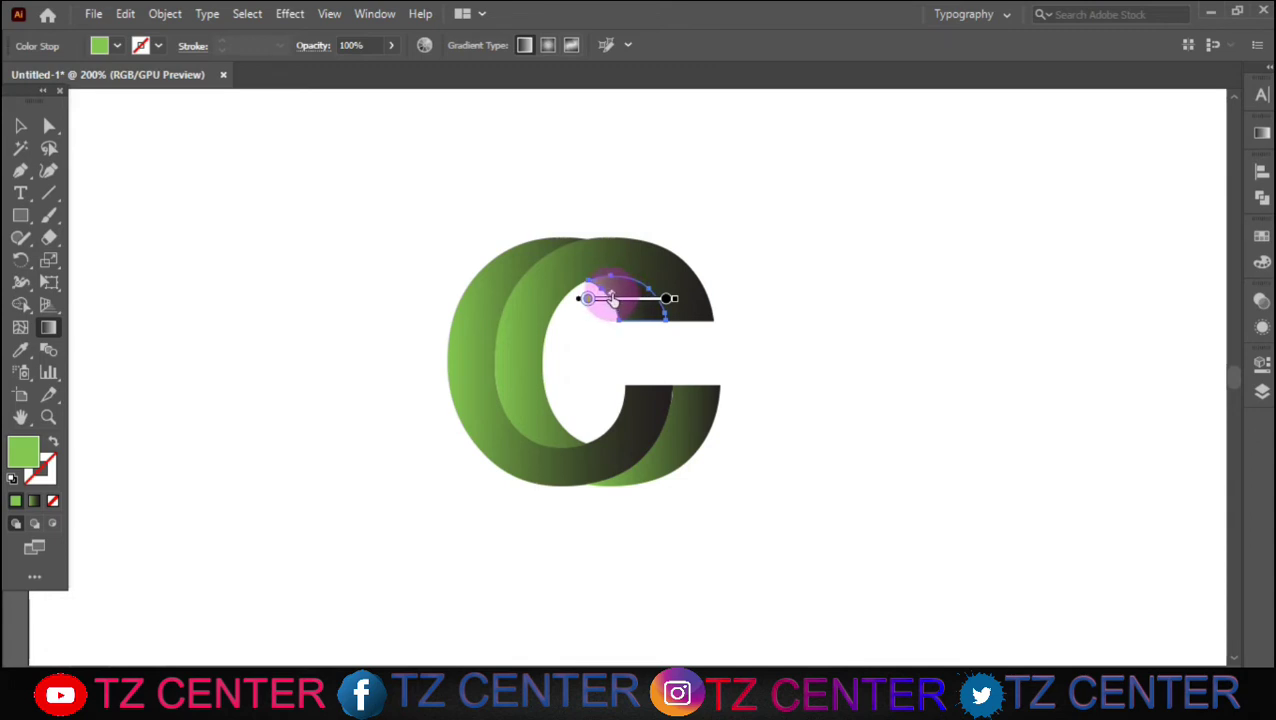
pyautogui.click(668, 302)
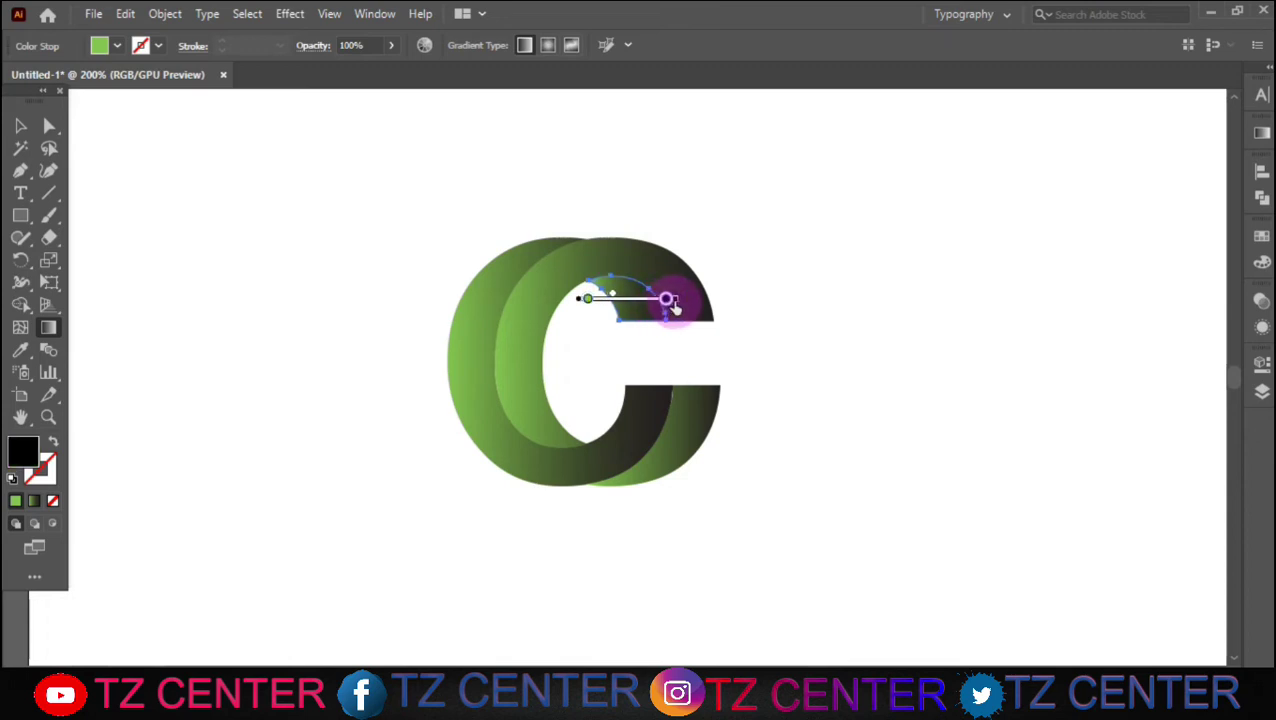
pyautogui.moveTo(590, 300); pyautogui.dragTo(599, 304)
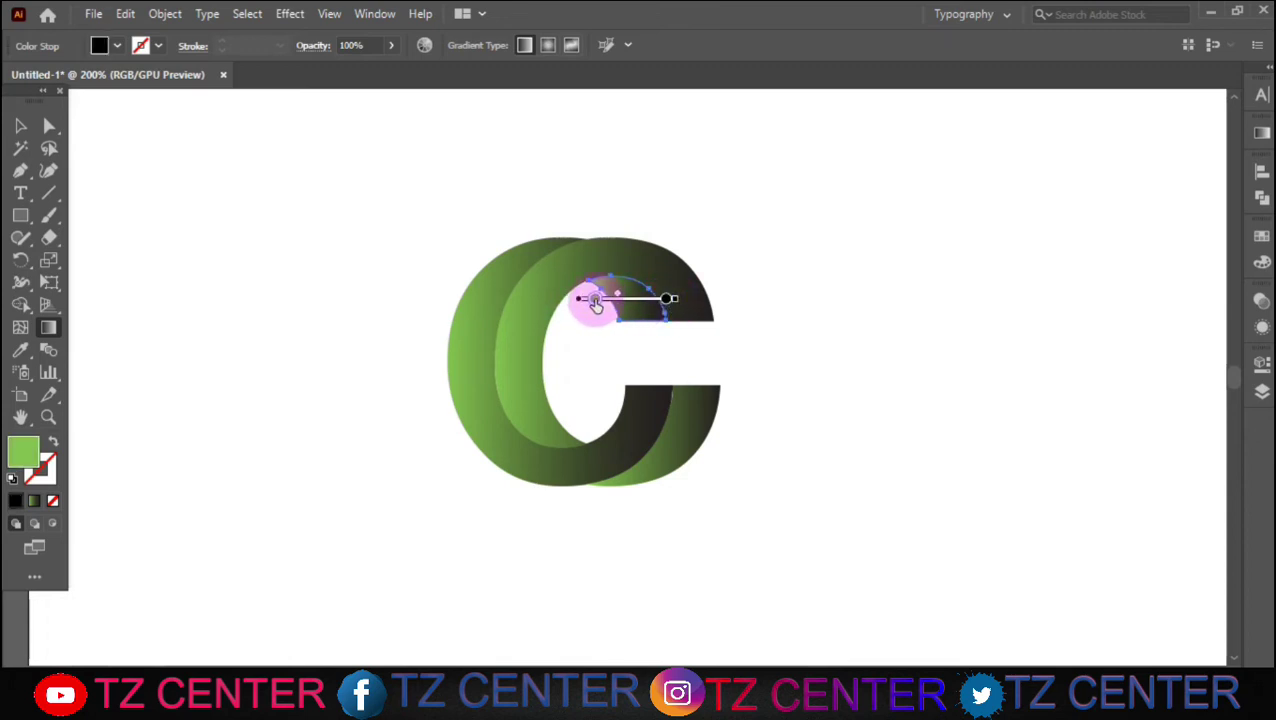
pyautogui.click(18, 130)
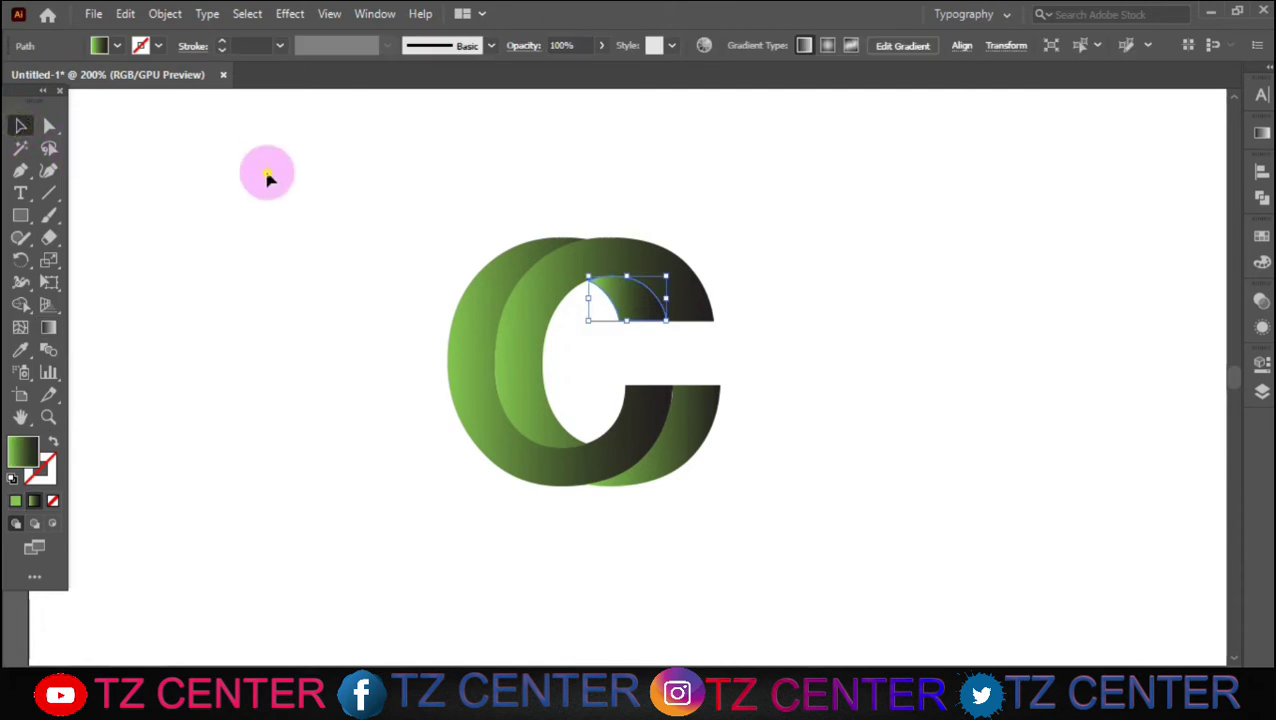
pyautogui.click(389, 182)
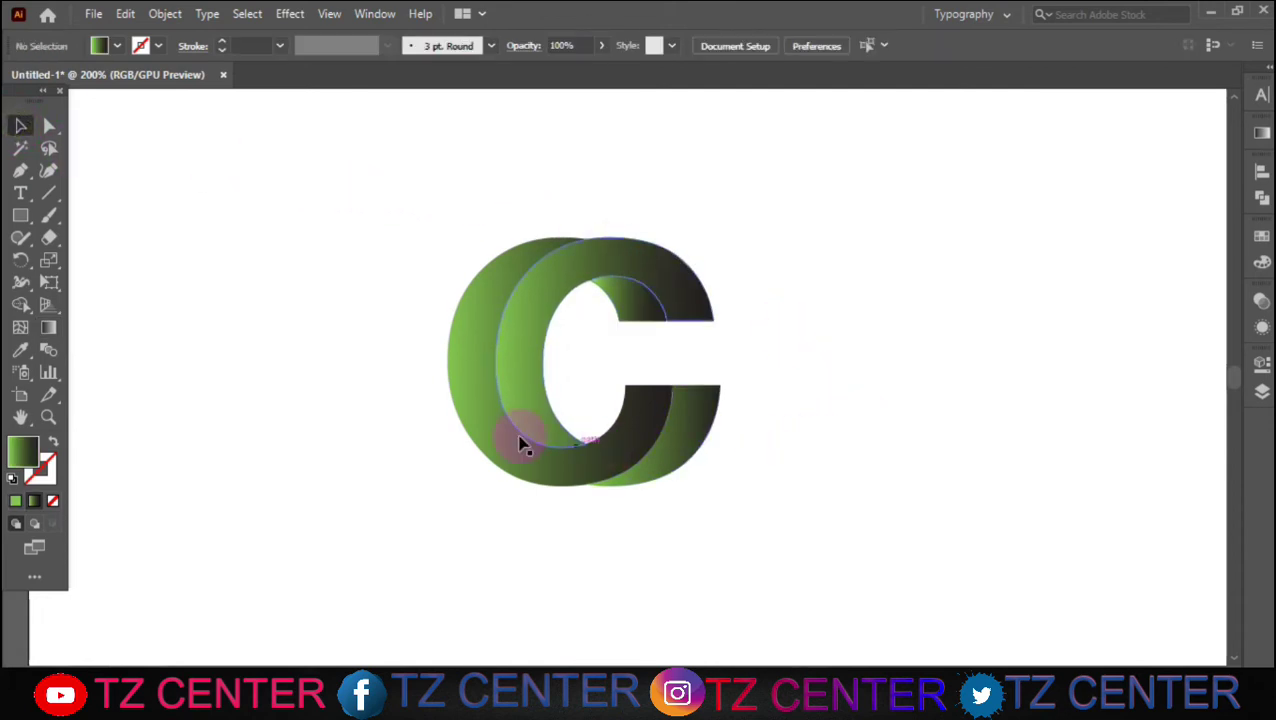
# Step: Draw thin triangular end faces with the Pen tool along the upper and lower edges of the C's opening
pyautogui.click(22, 171)
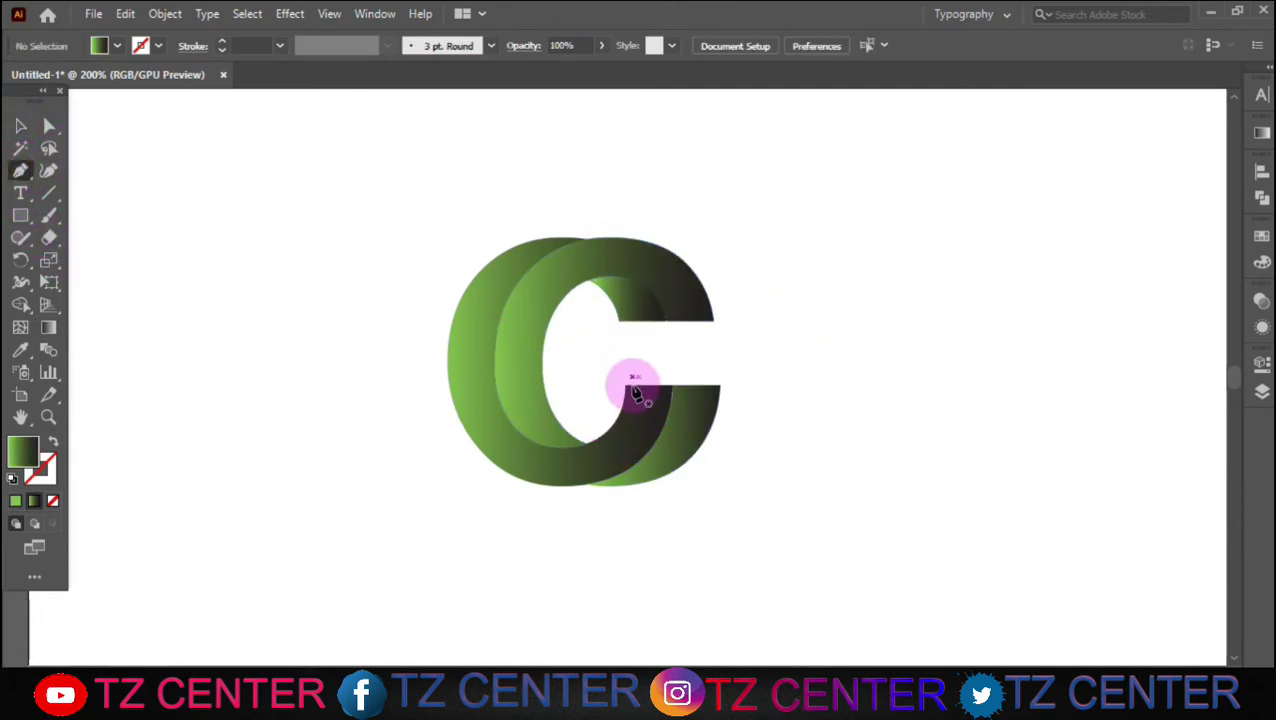
pyautogui.click(626, 386)
pyautogui.click(671, 389)
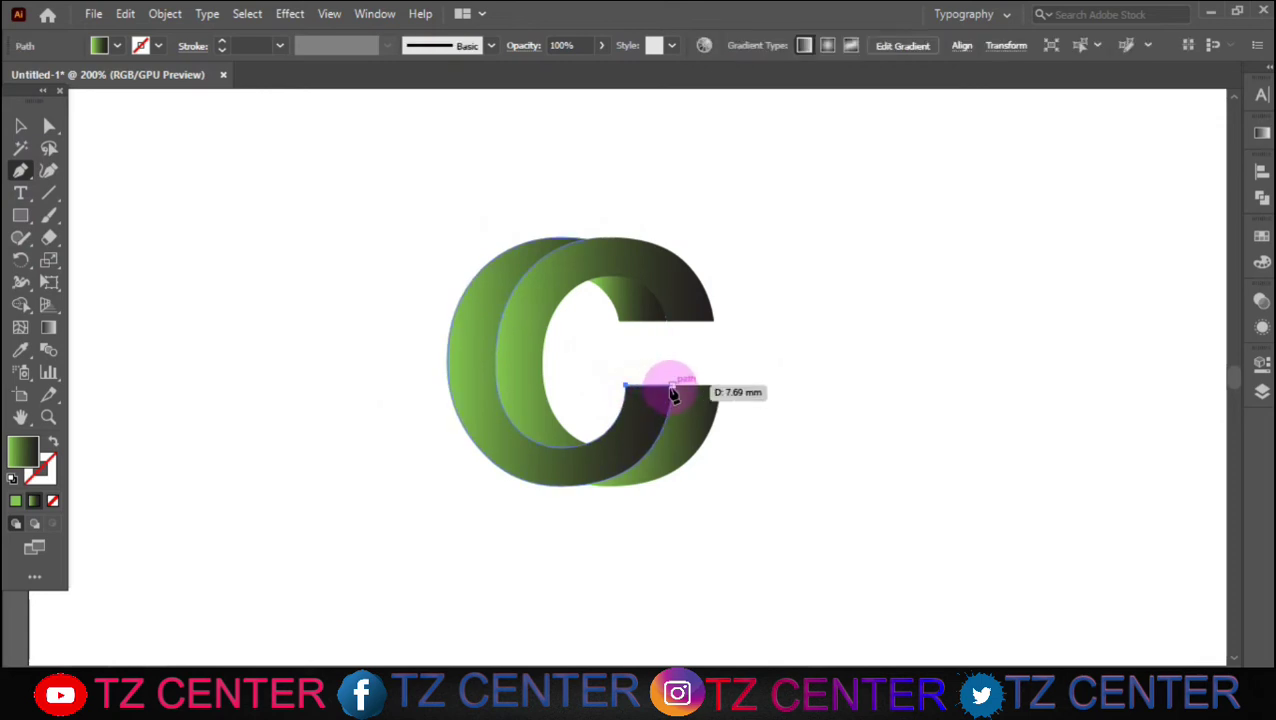
pyautogui.click(717, 390)
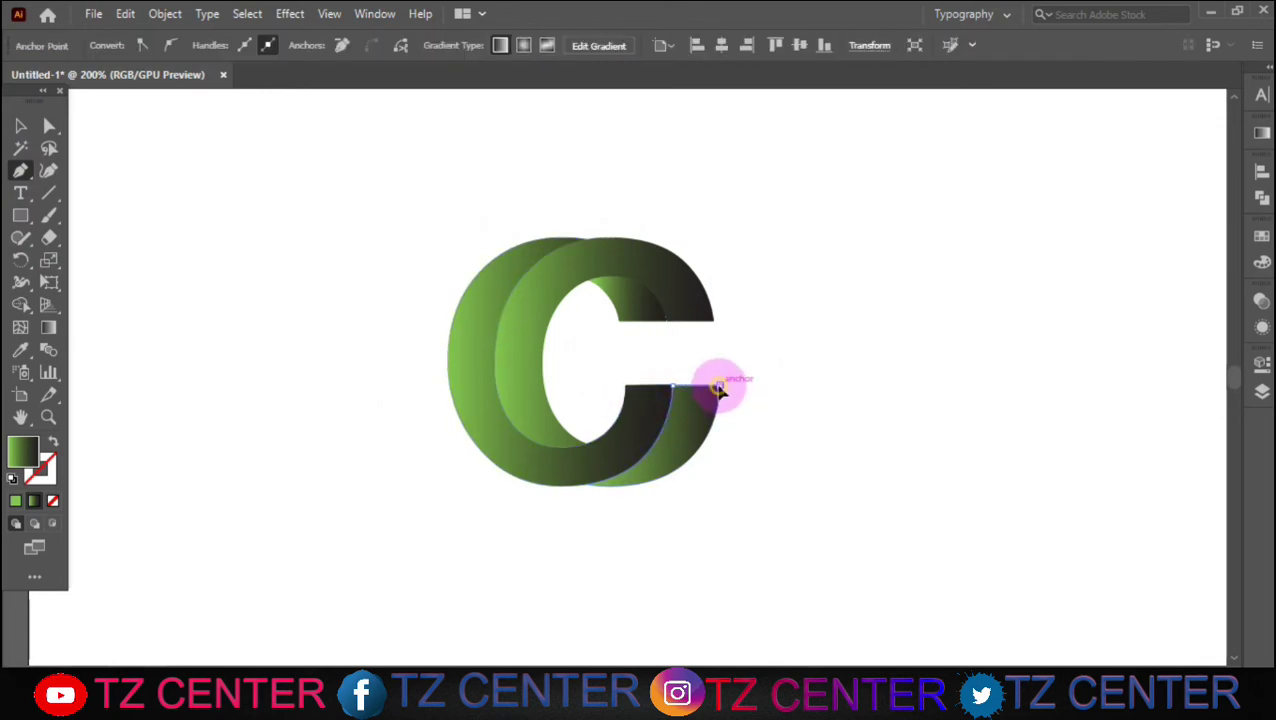
pyautogui.moveTo(717, 390); pyautogui.dragTo(621, 330)
pyautogui.click(20, 125)
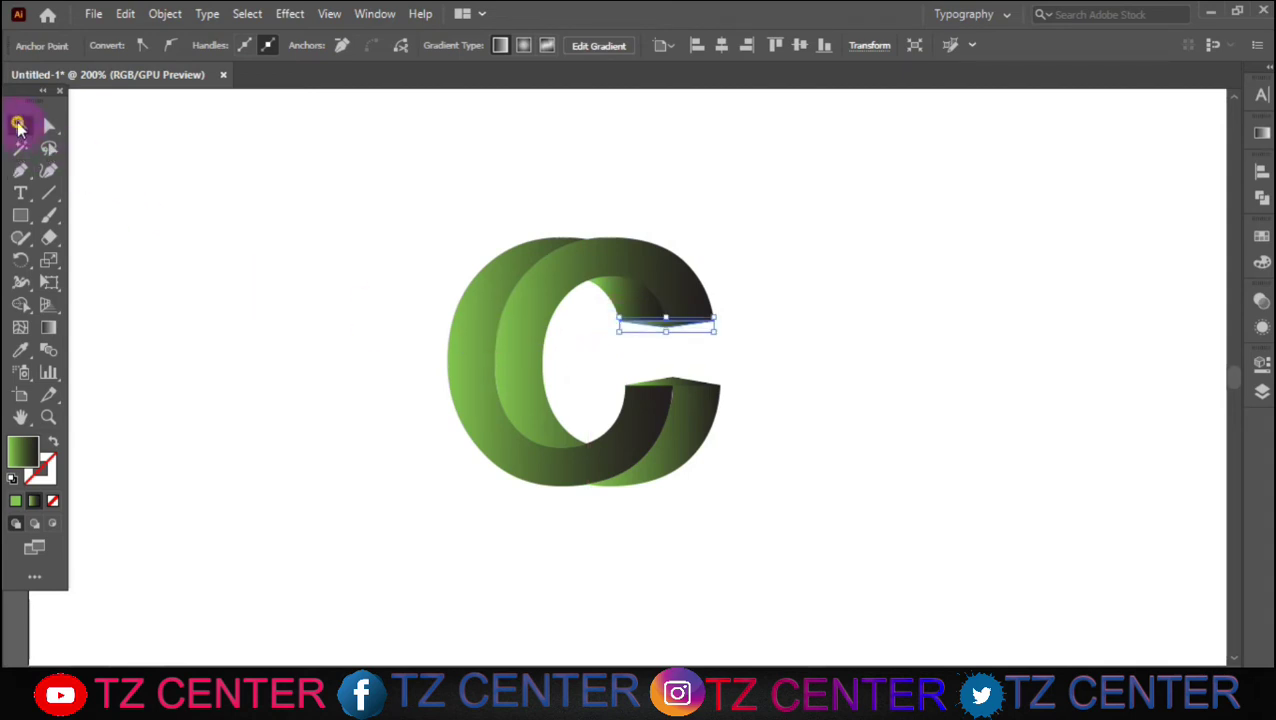
pyautogui.click(430, 205)
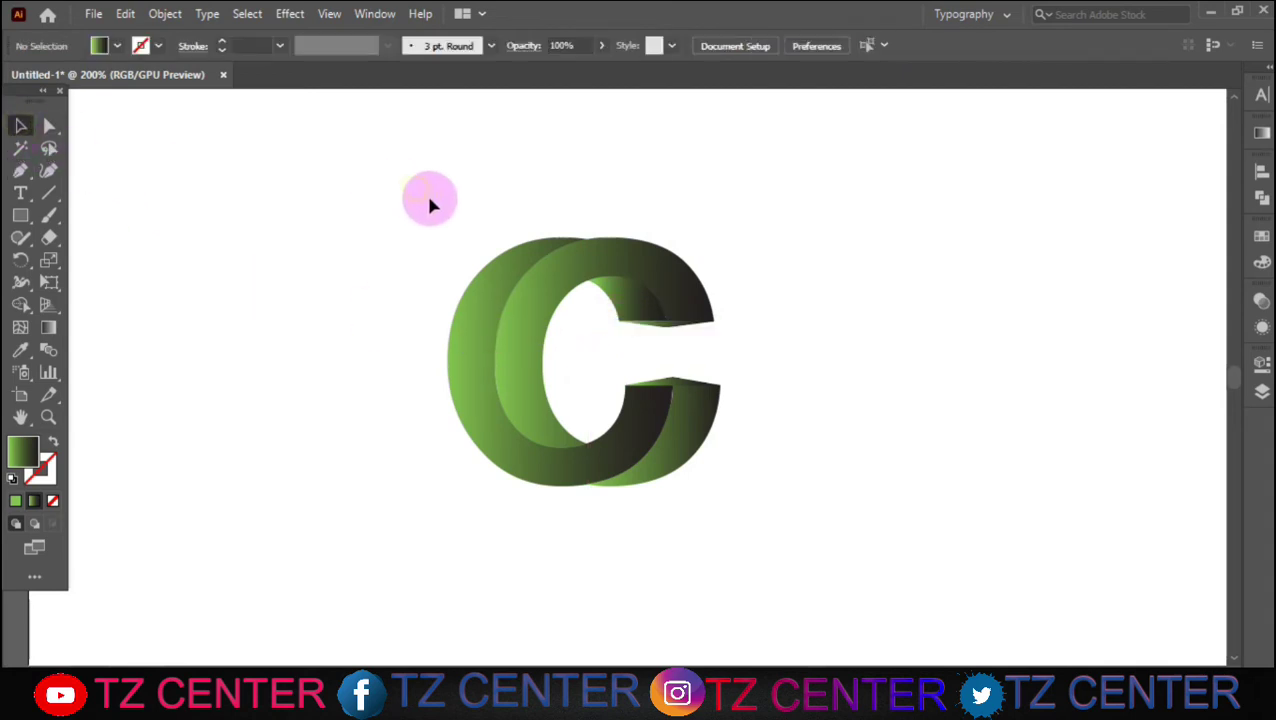
# Step: Nudge the thin triangle on the lower edge of the C's opening slightly so it fits the letter
pyautogui.click(678, 383)
pyautogui.moveTo(672, 376); pyautogui.dragTo(676, 377)
pyautogui.click(745, 358)
# Step: Select all pieces of the C artwork and start a Drop Shadow effect on them
pyautogui.click(553, 294)
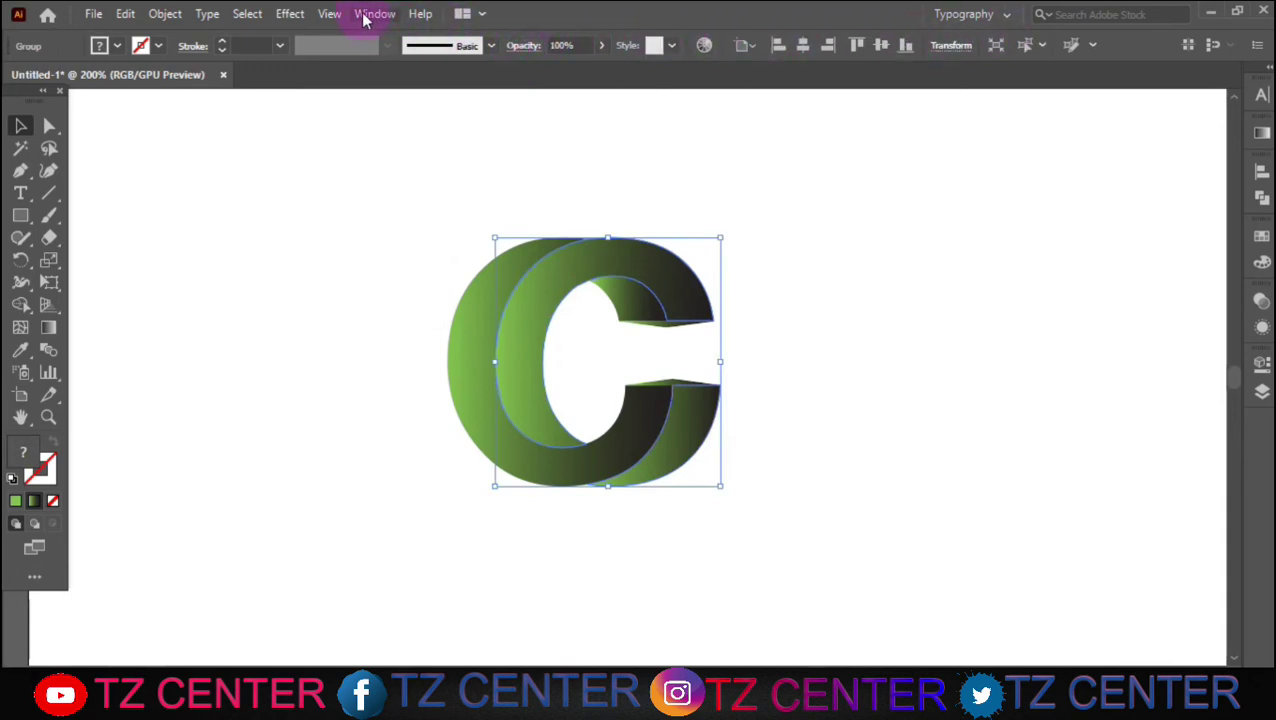
pyautogui.hotkey('ctrl', 'a')
pyautogui.click(290, 14)
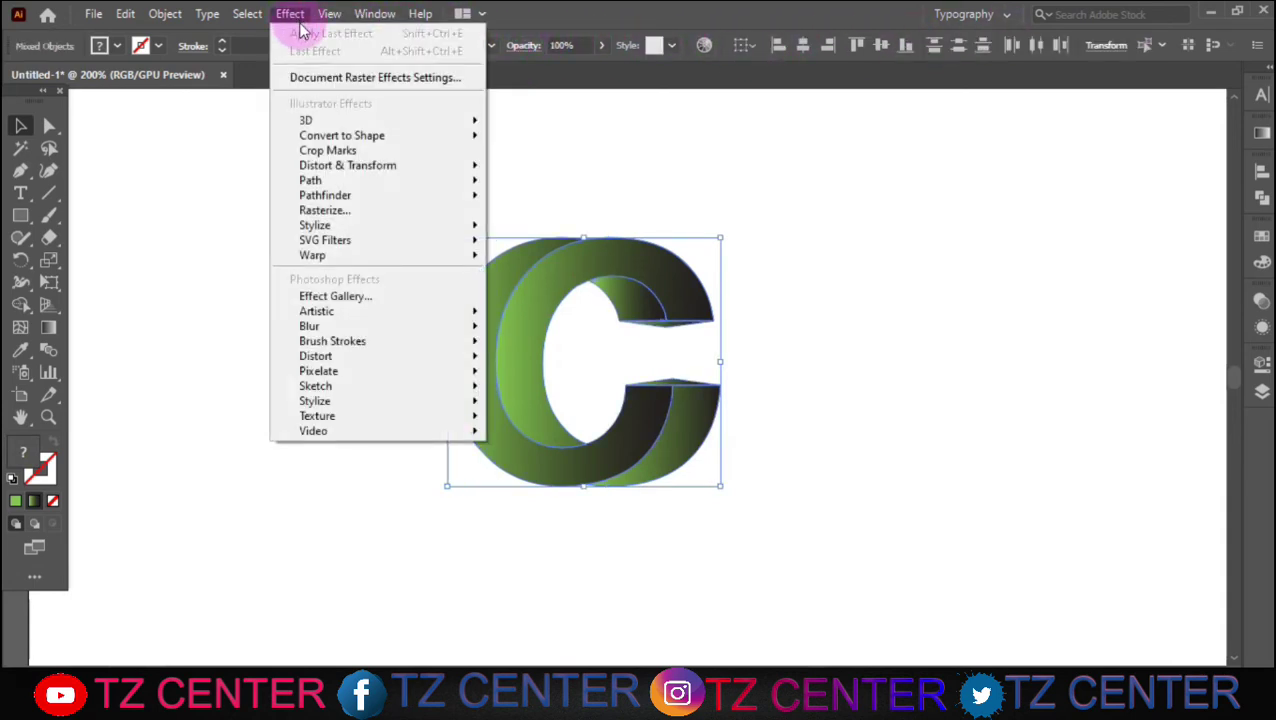
pyautogui.moveTo(400, 225)
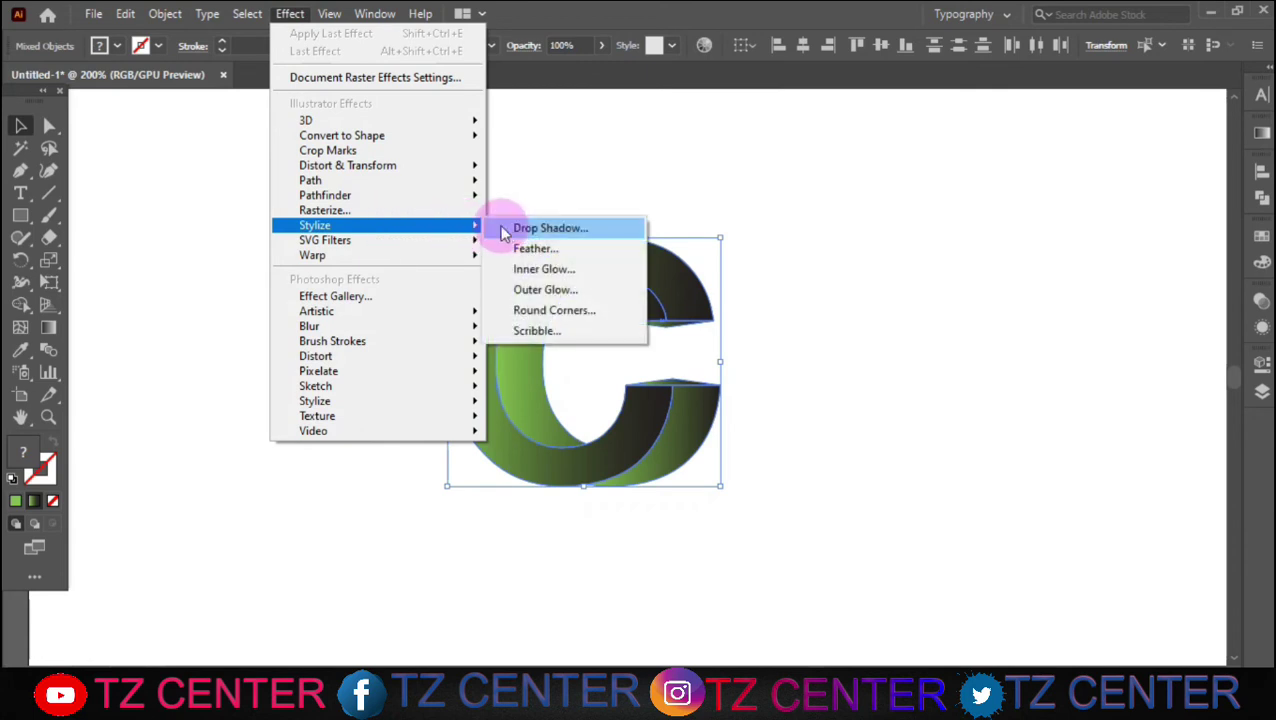
pyautogui.click(558, 234)
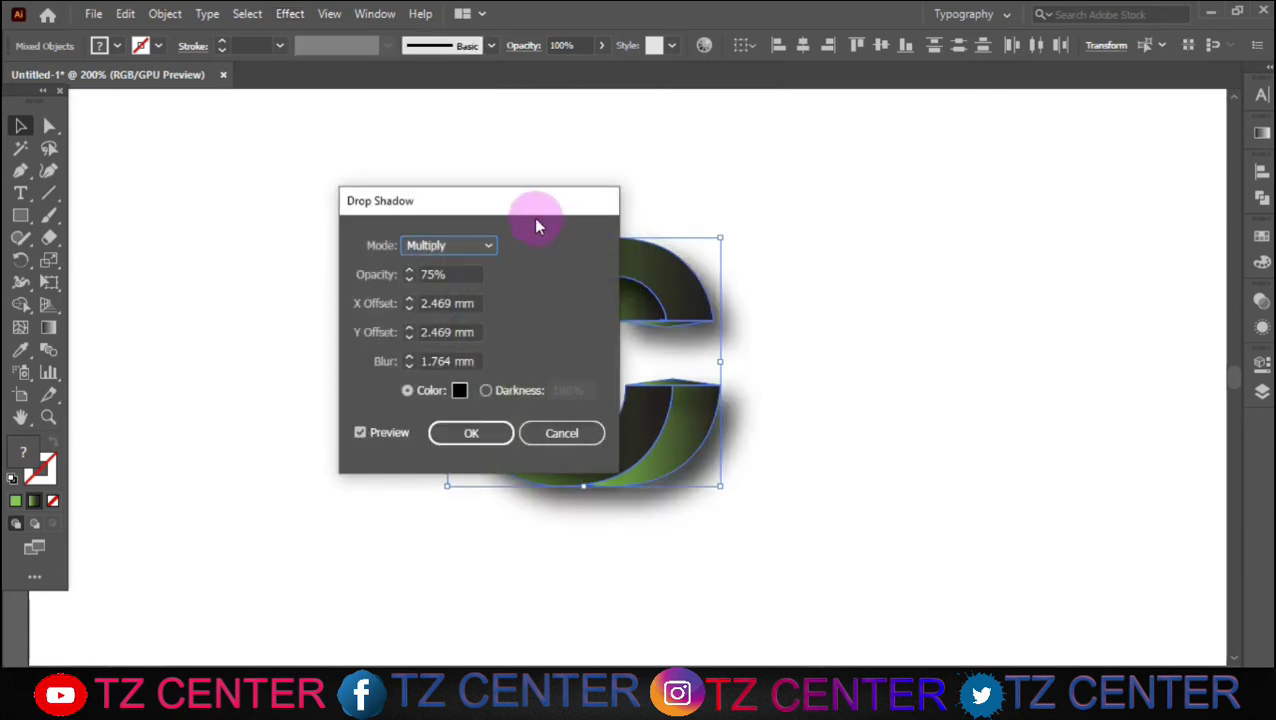
pyautogui.moveTo(519, 208); pyautogui.dragTo(957, 186)
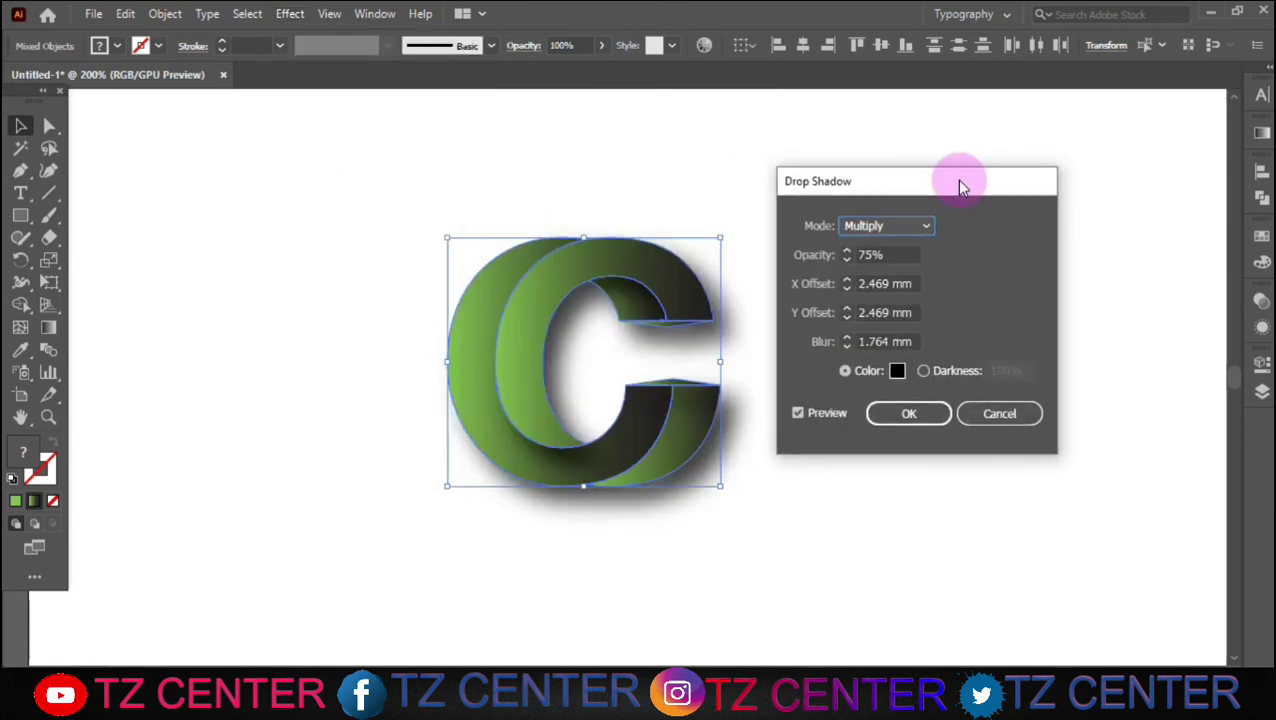
# Step: Set both the X offset and the Y offset of the drop shadow to 1 mm
pyautogui.click(916, 416)
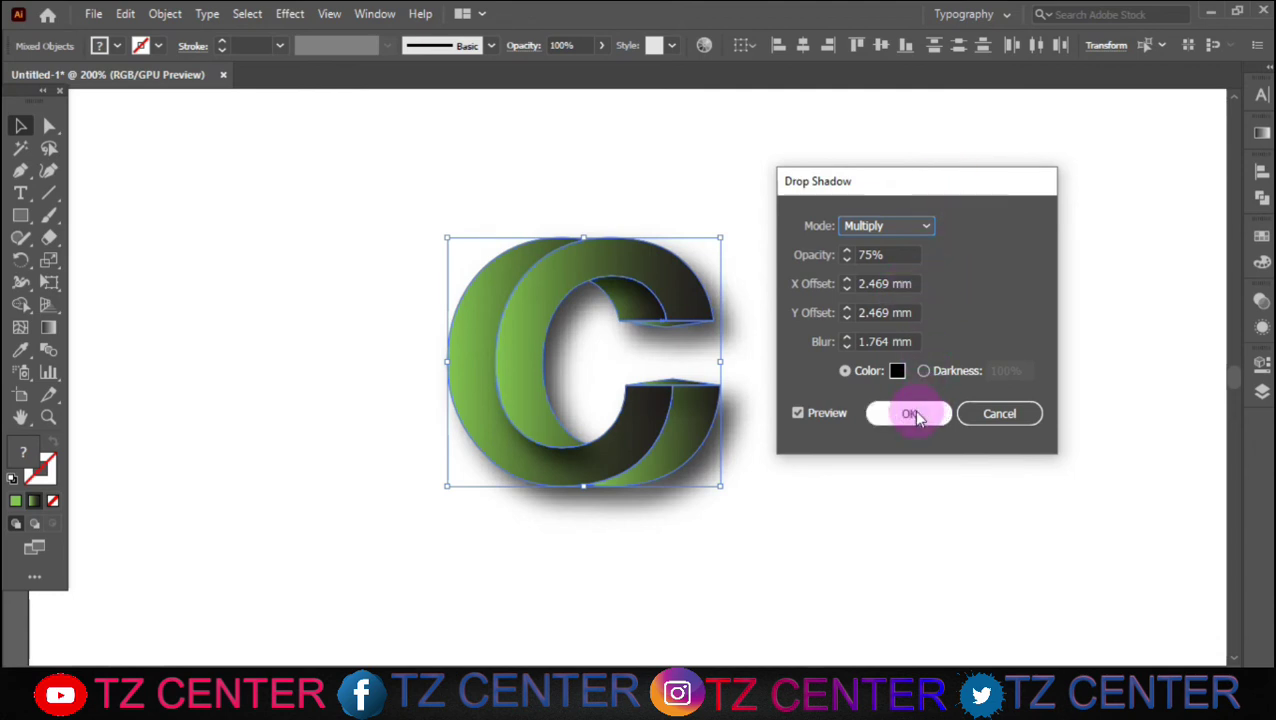
pyautogui.click(862, 313)
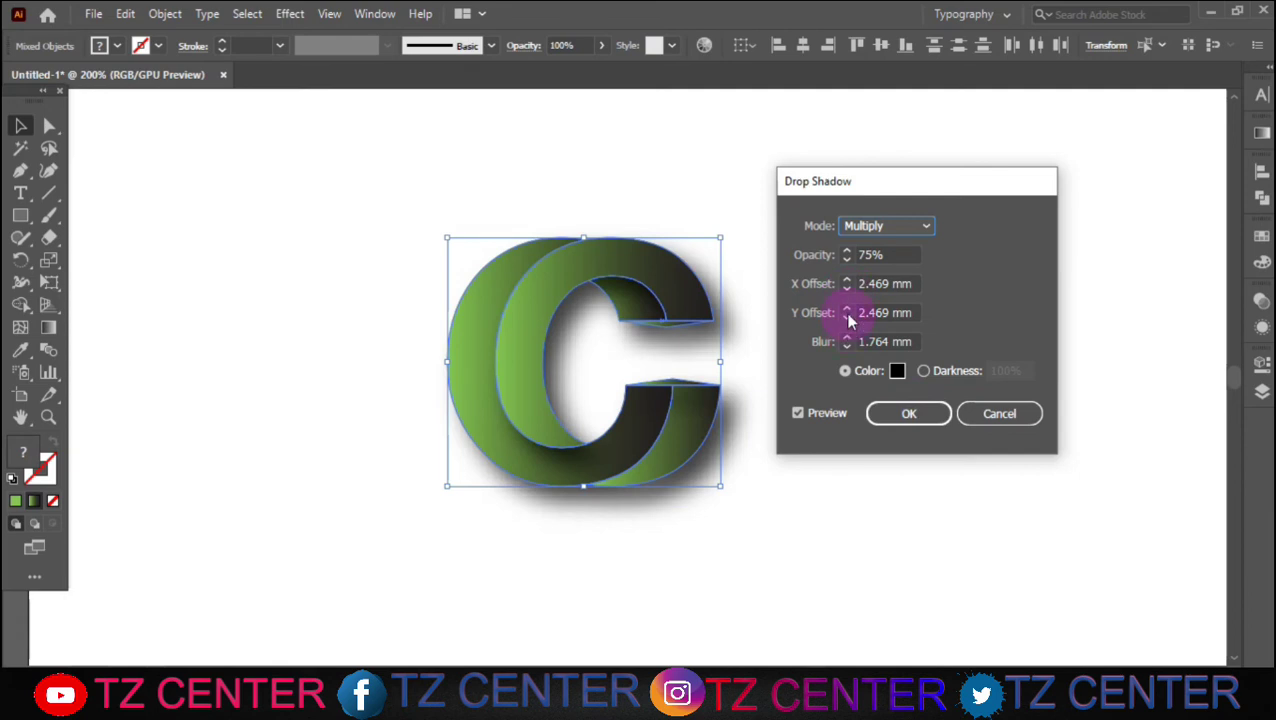
pyautogui.click(848, 318)
pyautogui.click(848, 318)
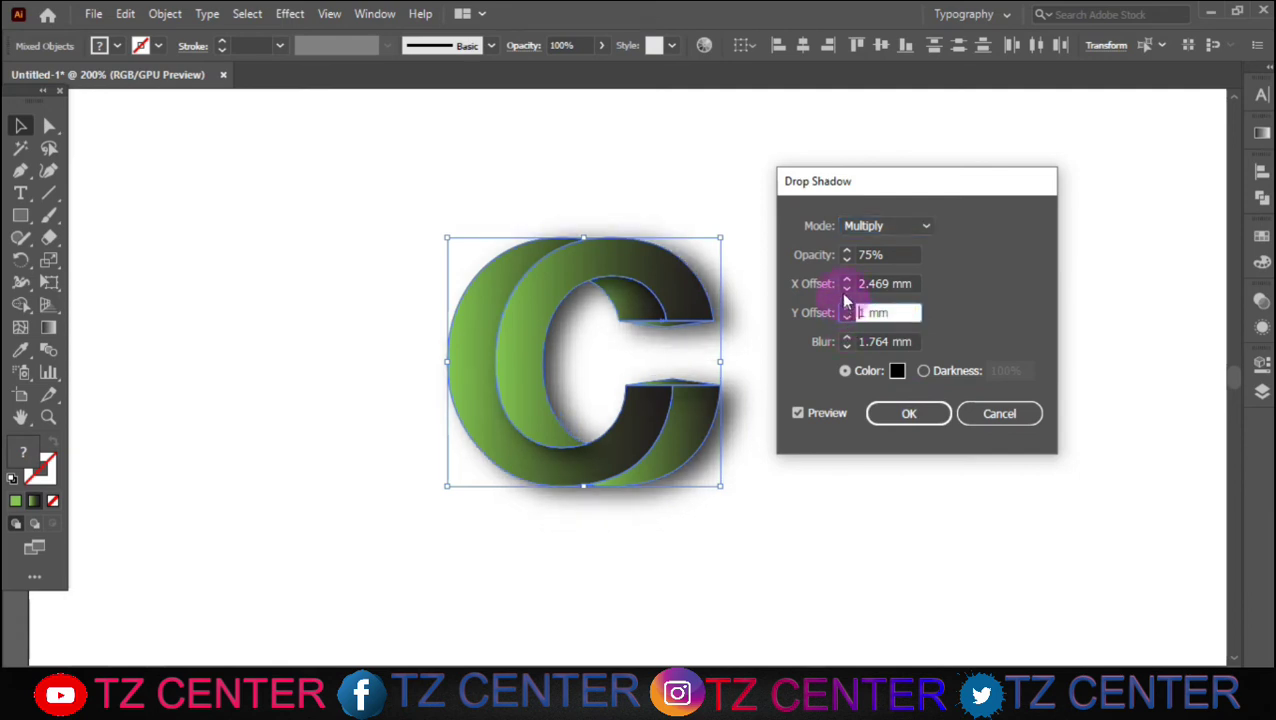
pyautogui.click(846, 289)
pyautogui.click(846, 289)
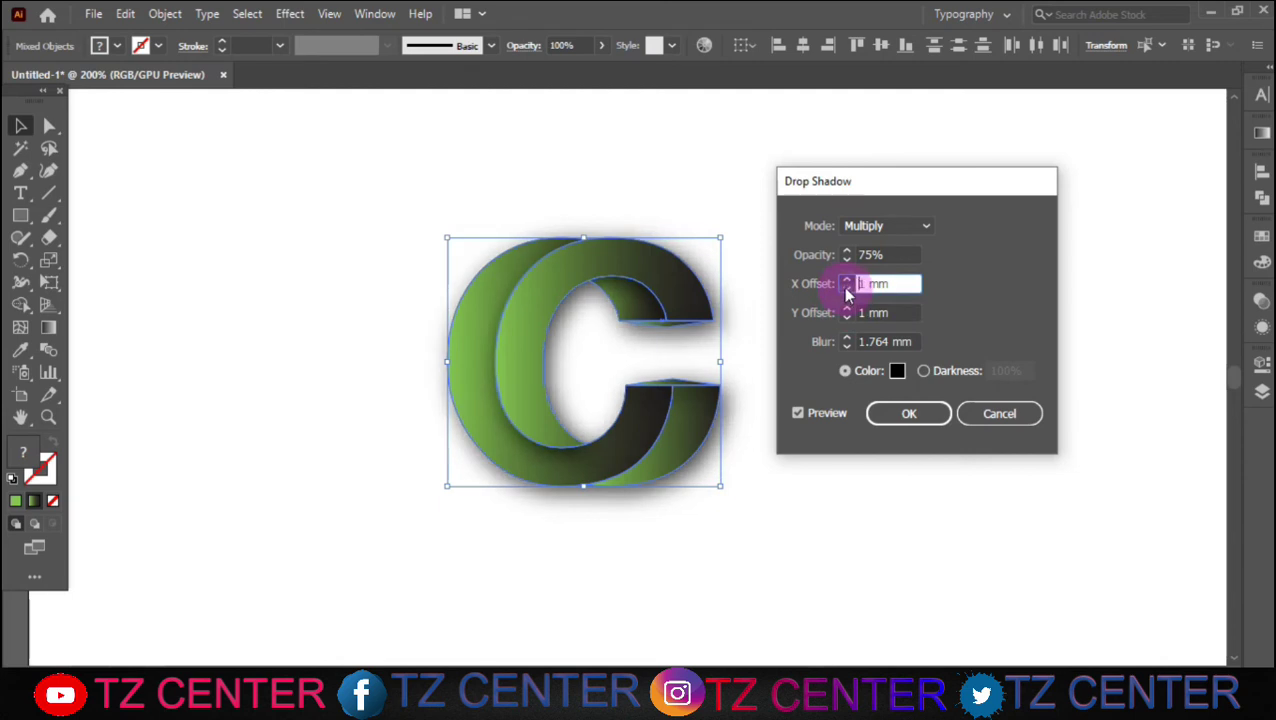
# Step: Set the drop shadow's blending mode to Screen and apply the effect to the C
pyautogui.click(910, 228)
pyautogui.click(886, 289)
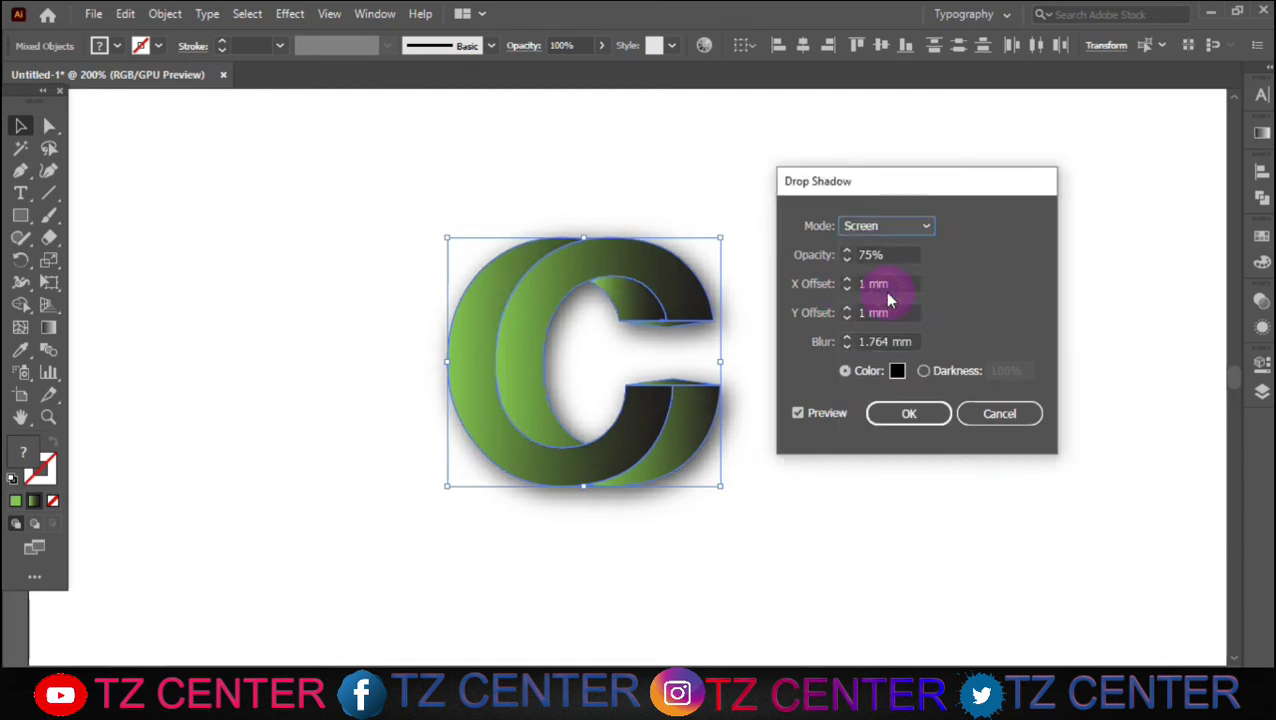
pyautogui.click(909, 413)
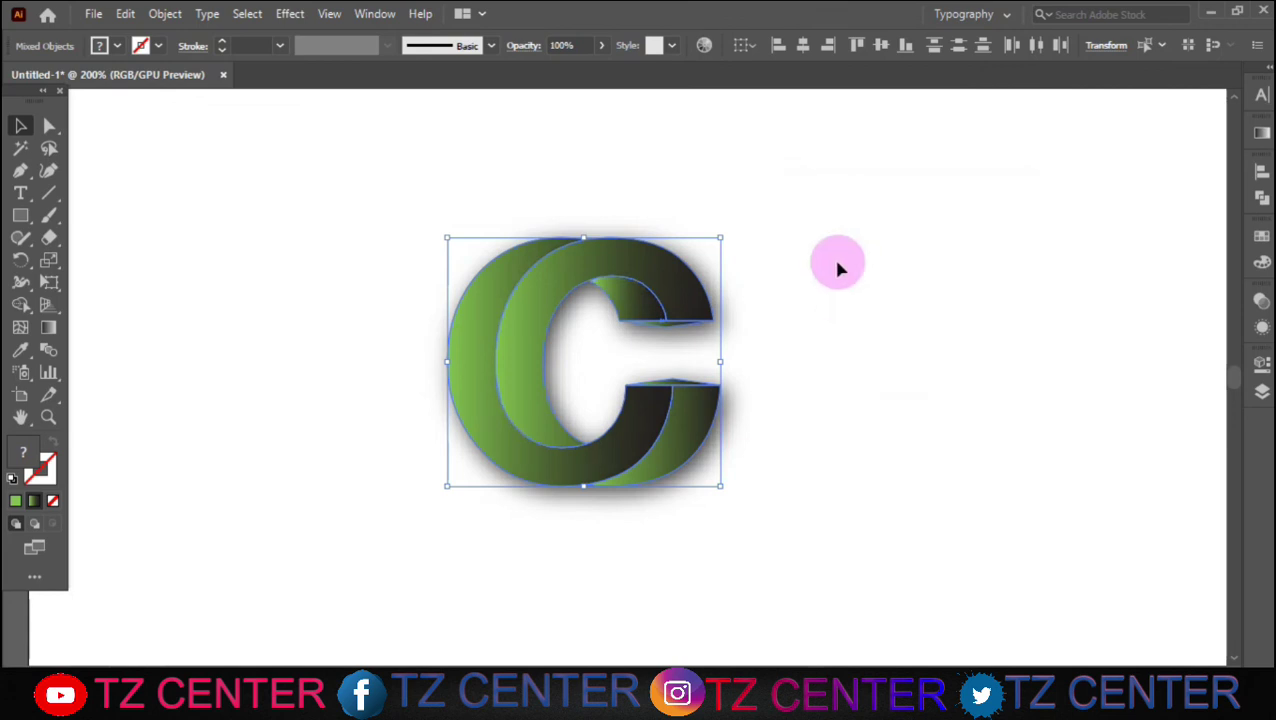
# Step: Draw a thin horizontal ellipse centred below the C, about two-thirds of the letter's width
pyautogui.scroll(-1, 752, 367)
pyautogui.click(752, 367)
pyautogui.moveTo(20, 218); pyautogui.dragTo(124, 263)
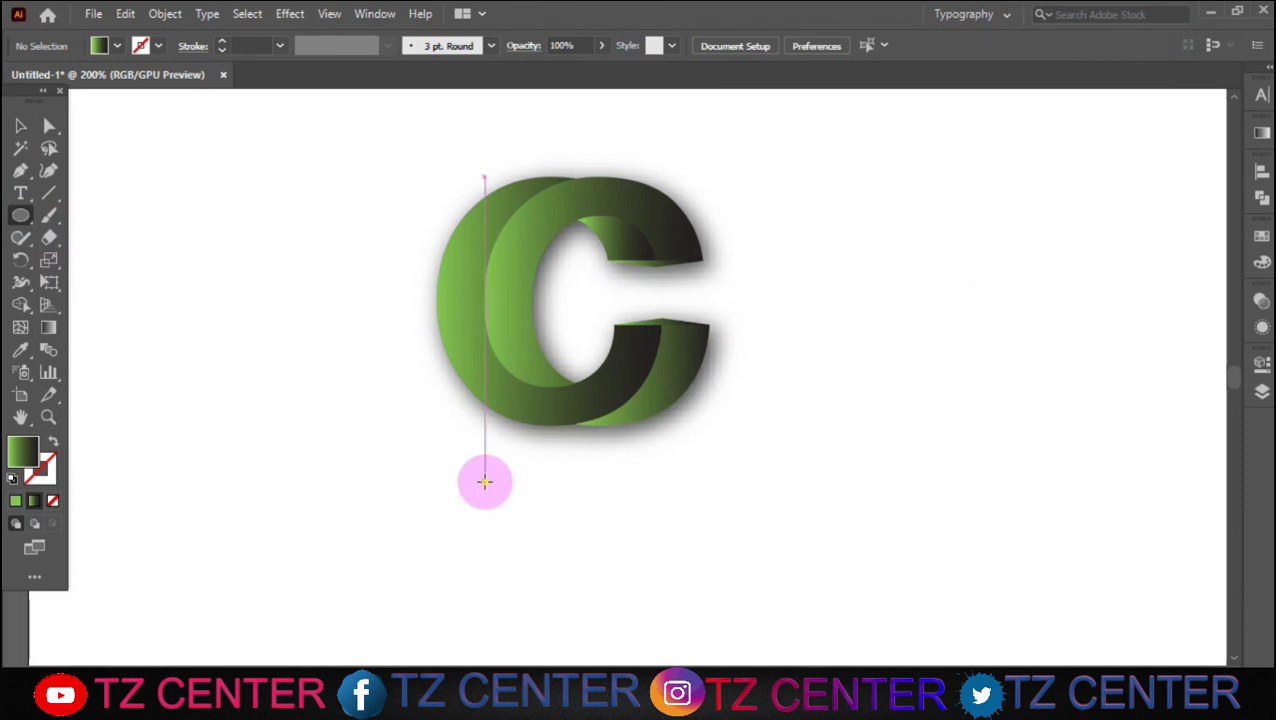
pyautogui.moveTo(484, 484); pyautogui.dragTo(663, 508)
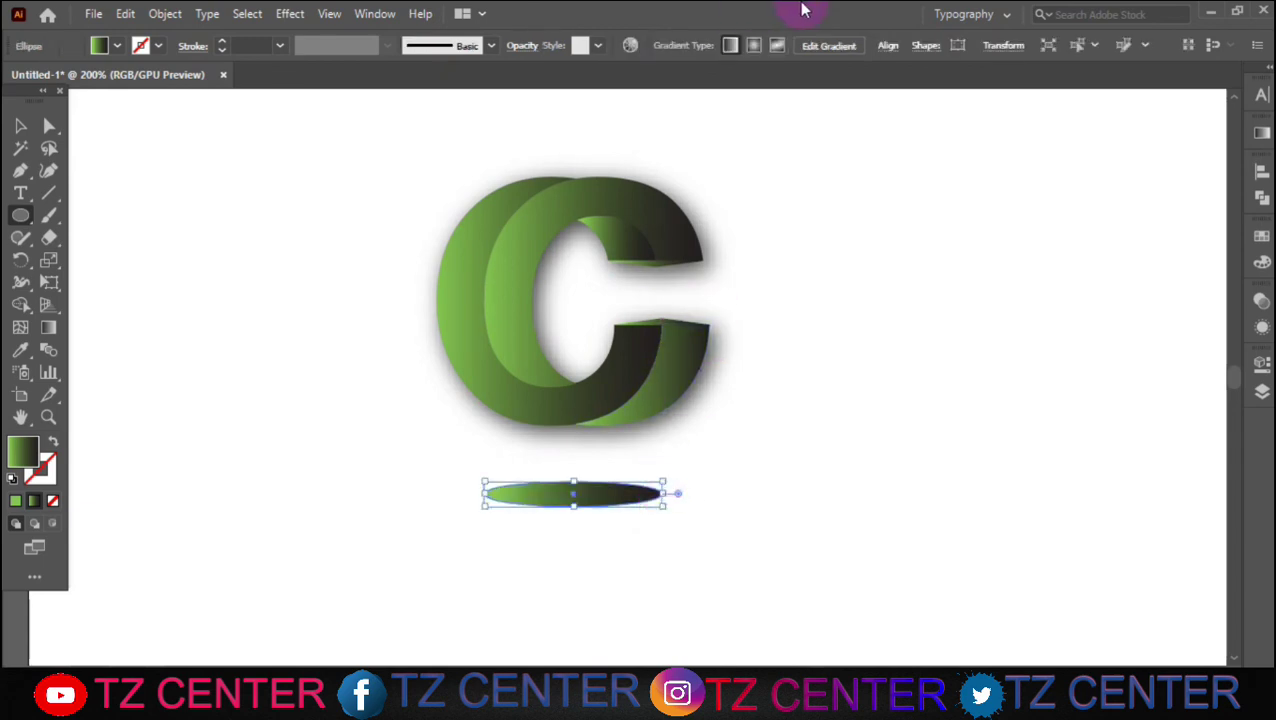
# Step: Apply a Gaussian Blur with a radius of 6.394 pixels to the ellipse below the C and deselect it
pyautogui.click(294, 16)
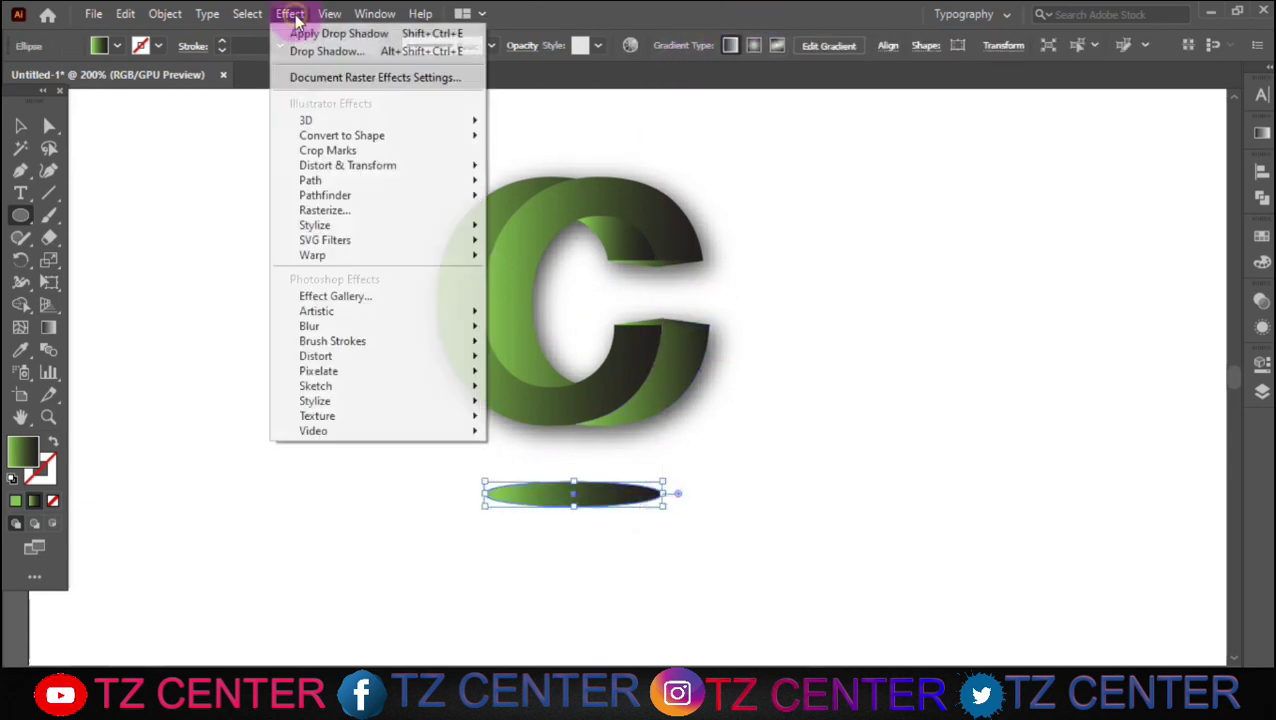
pyautogui.moveTo(436, 328)
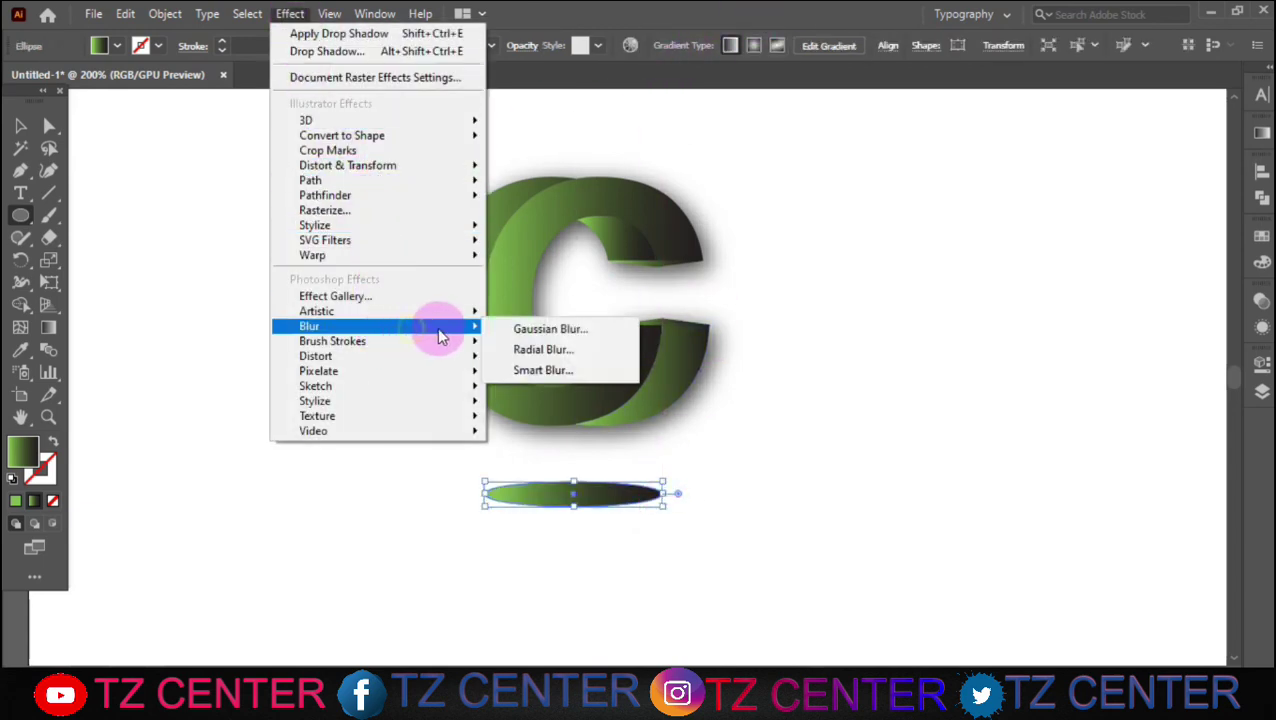
pyautogui.click(570, 330)
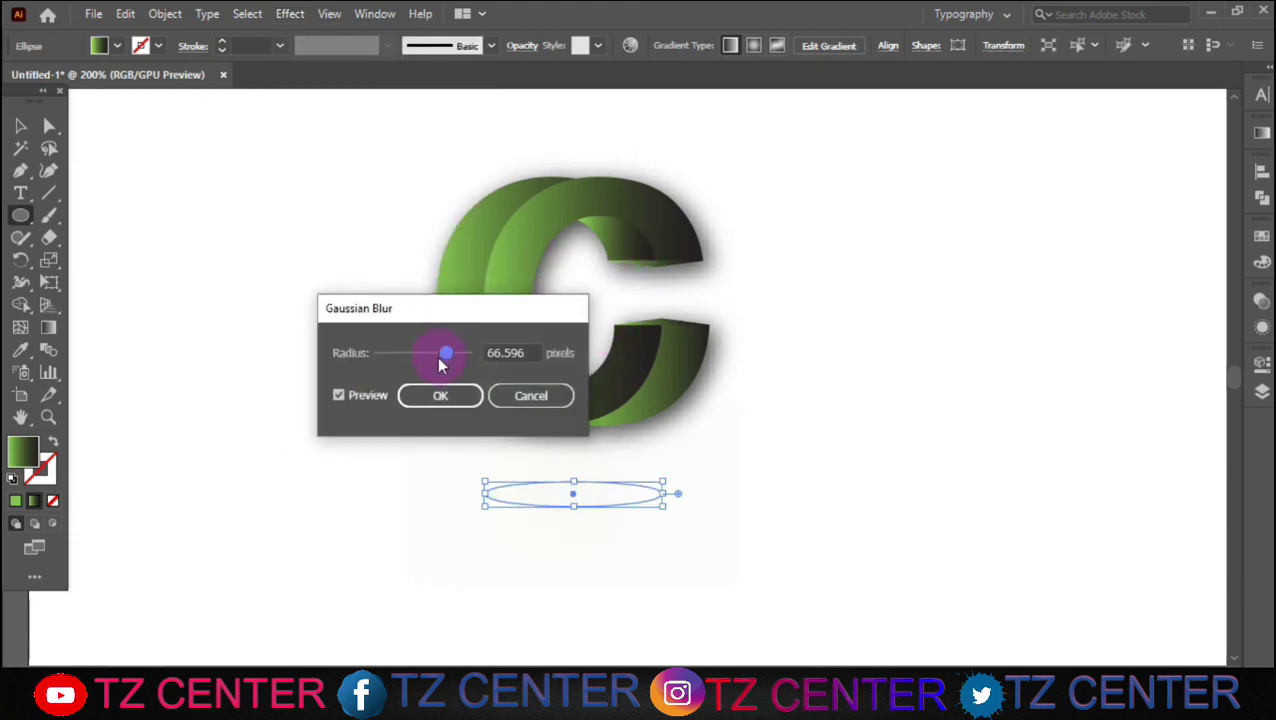
pyautogui.moveTo(438, 357); pyautogui.dragTo(418, 360)
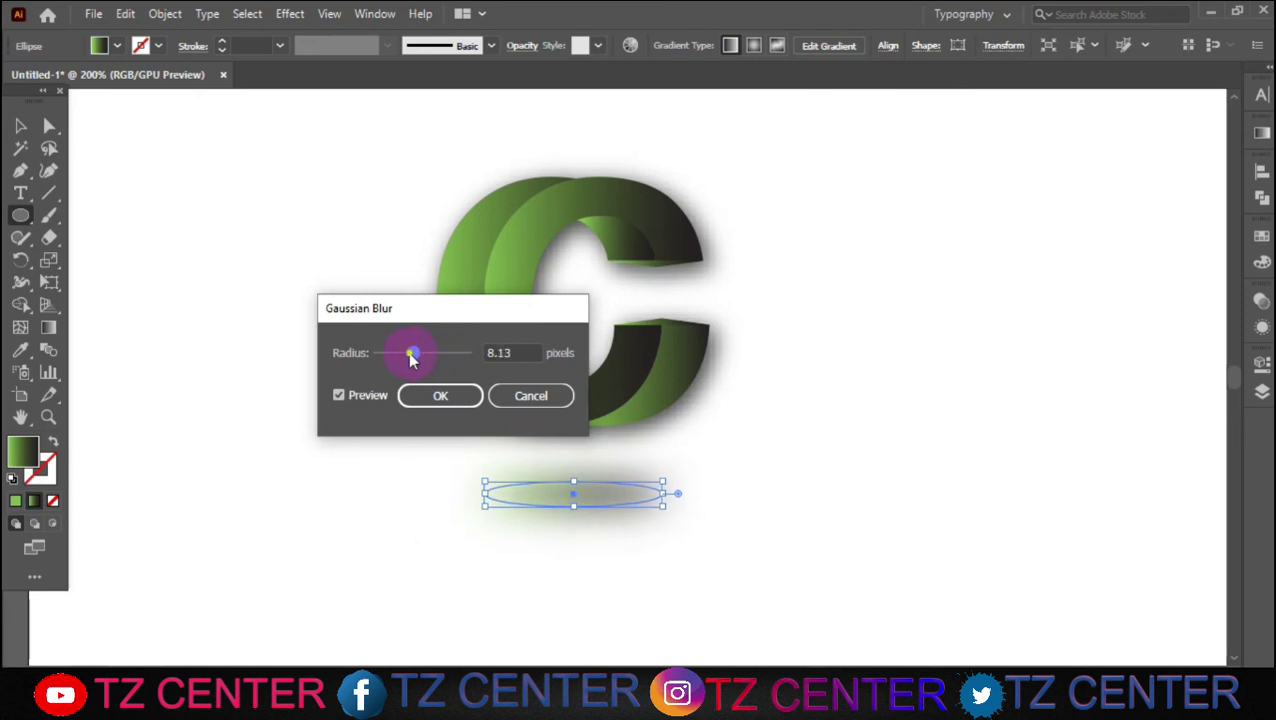
pyautogui.moveTo(410, 360); pyautogui.dragTo(407, 360)
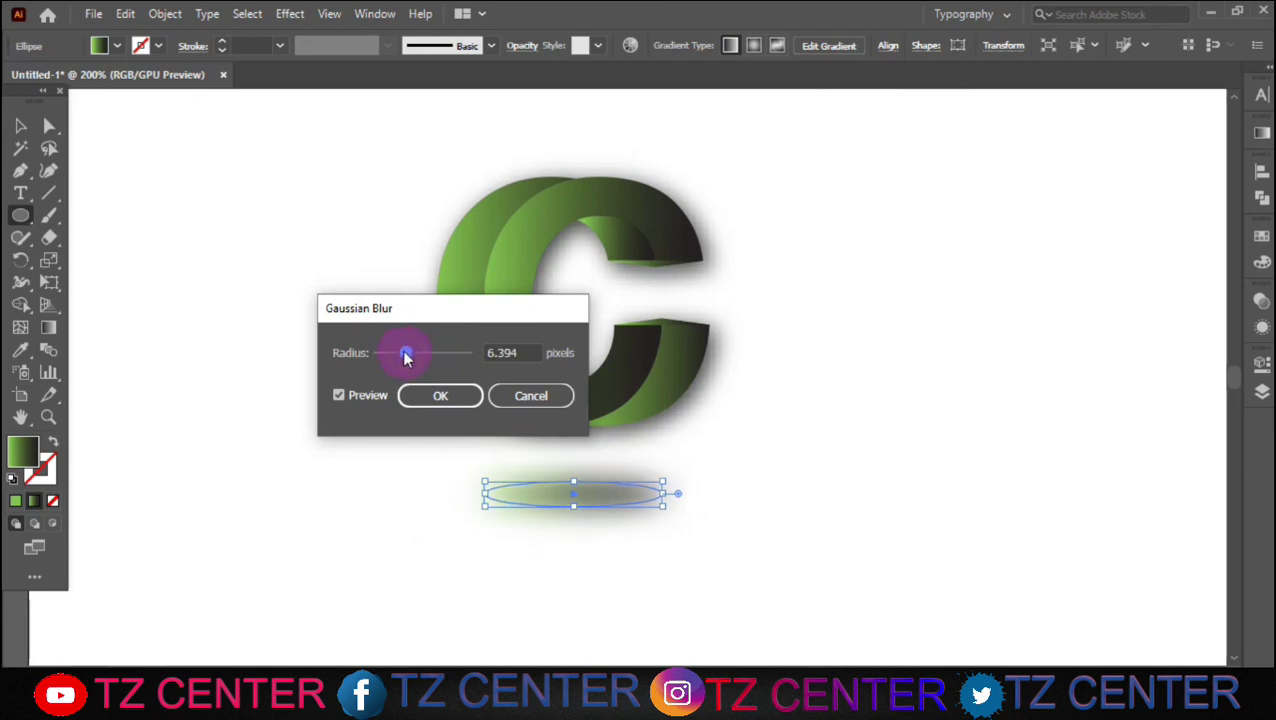
pyautogui.click(440, 396)
pyautogui.press('v')
pyautogui.click(787, 258)
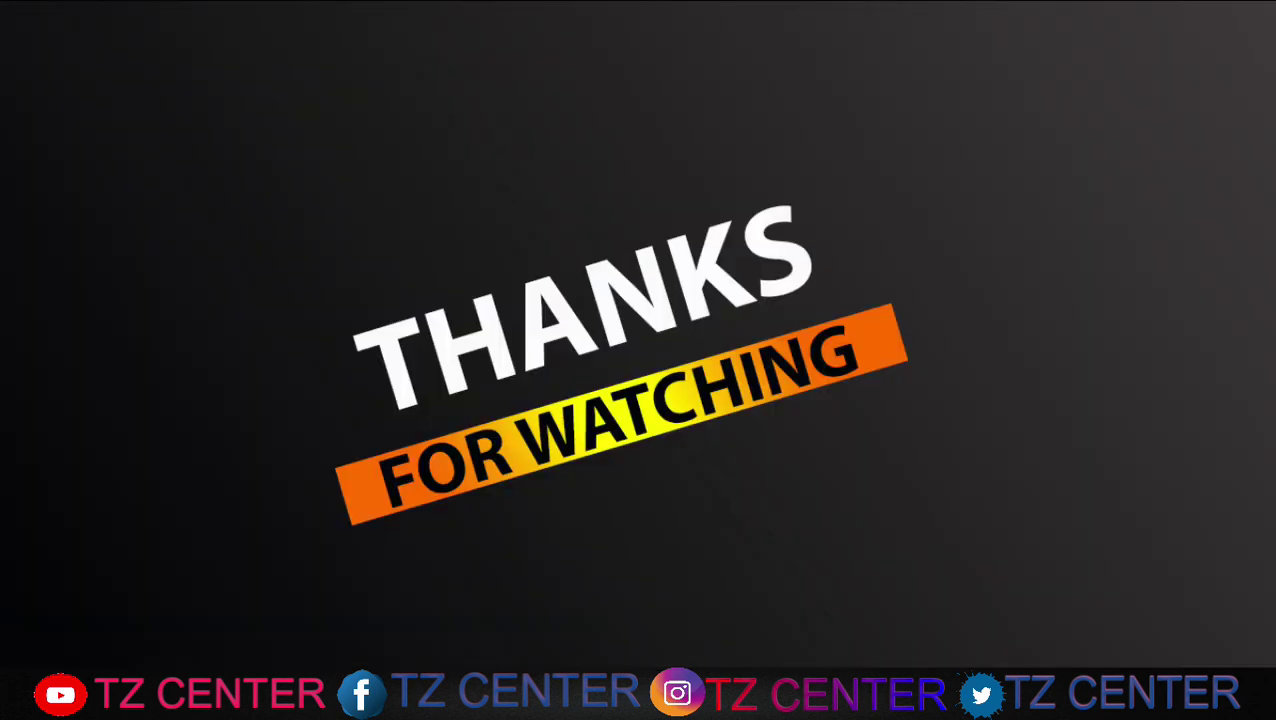